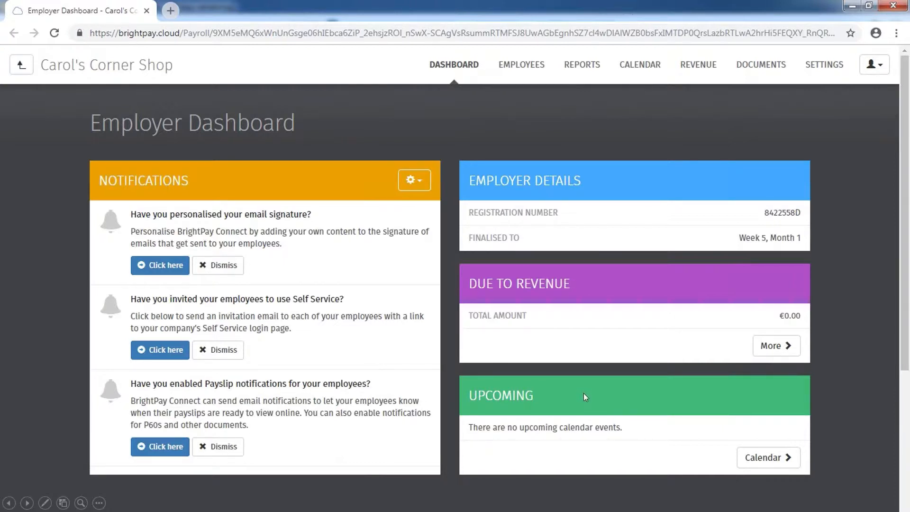
View the first listed employee's dashboard from the company's employee list, and return to the list
left_click(532, 68)
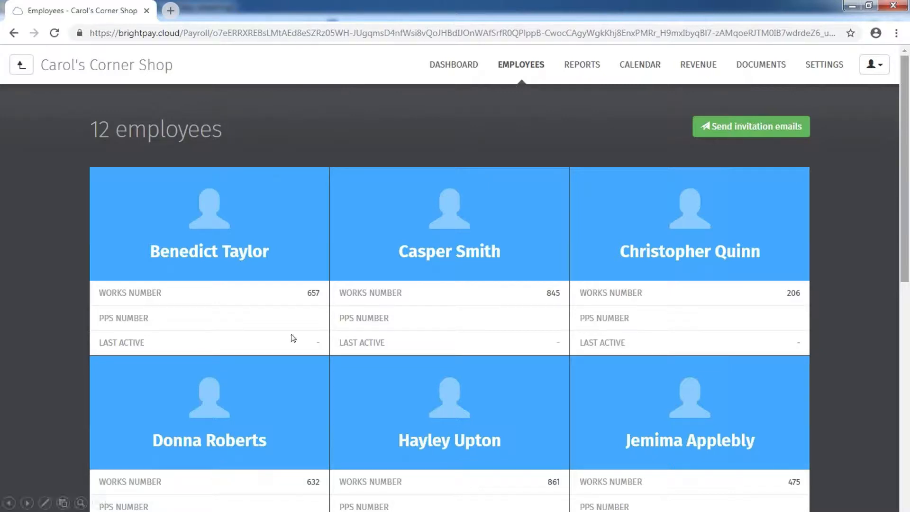
left_click(236, 267)
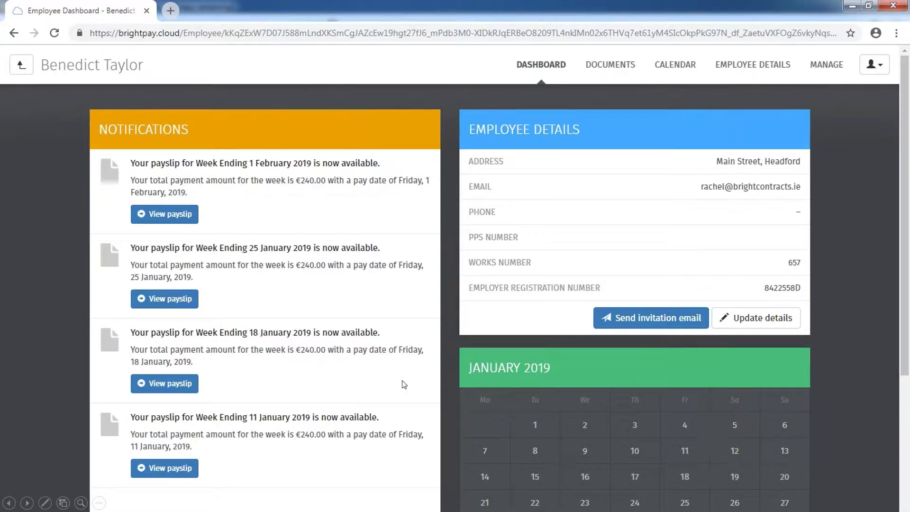
left_click(20, 65)
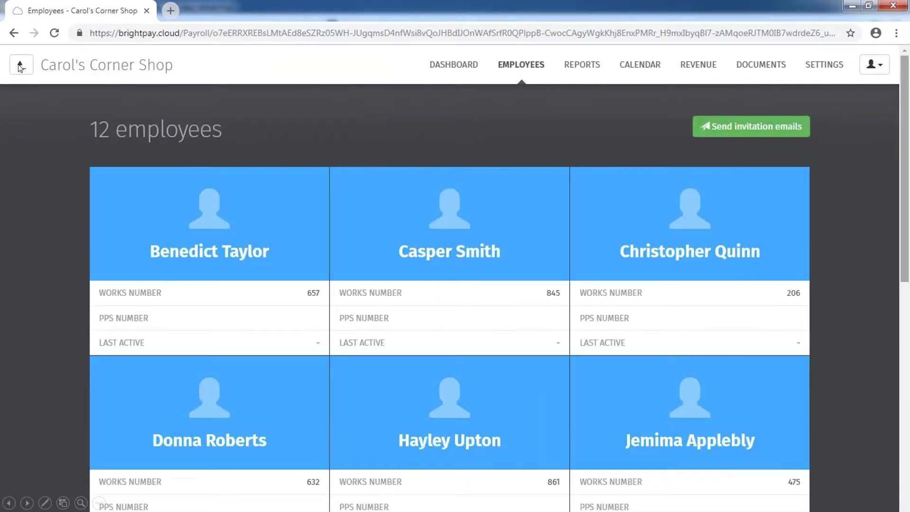
Run the Payroll Summary report with period type Week, including all applicable employees
left_click(582, 67)
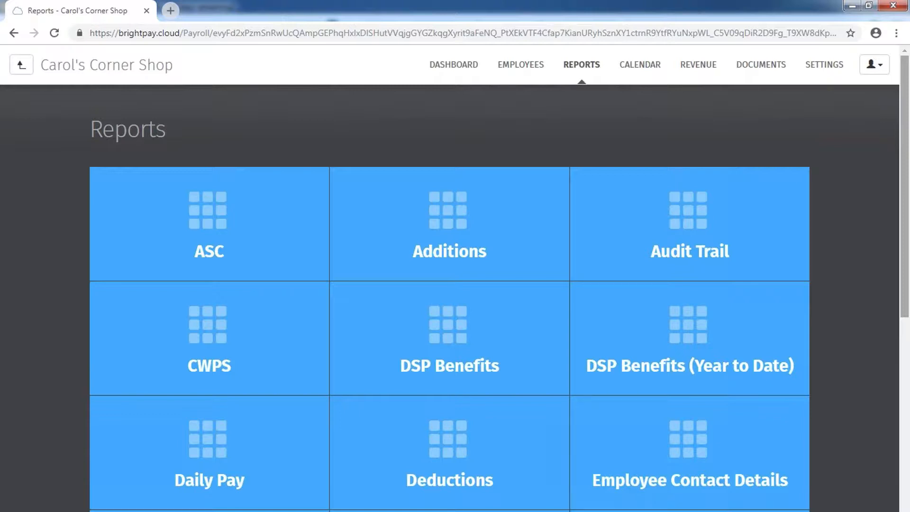
scroll(450, 298, "down", 10)
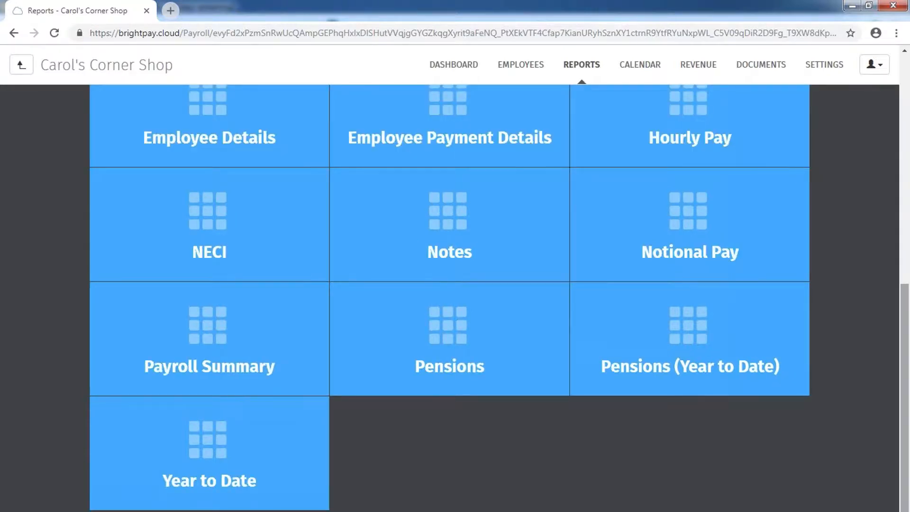
left_click(203, 333)
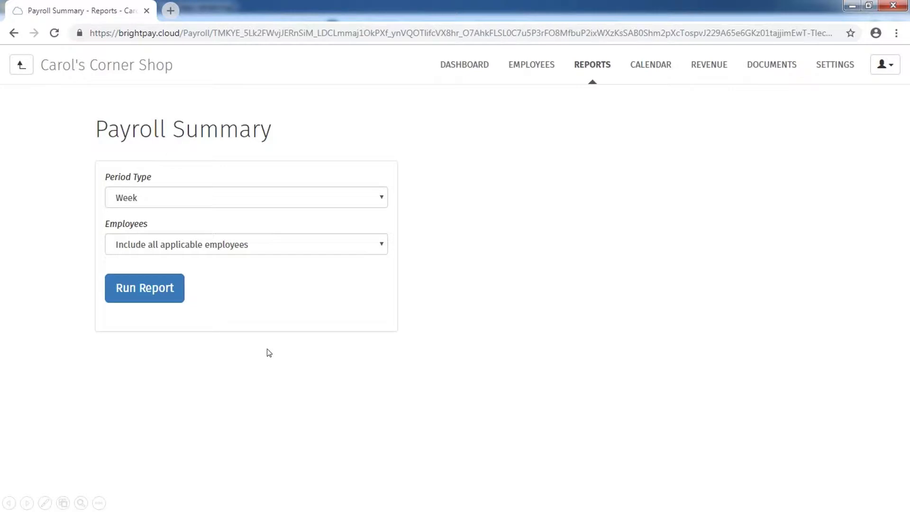
left_click(153, 290)
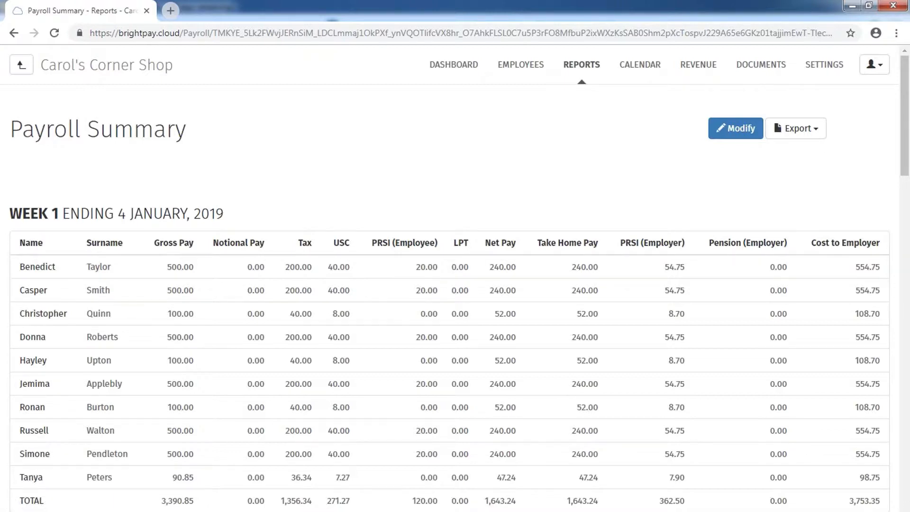
Check the leave entries for 25 January 2019 in the company calendar and view the revenue return for the period ending 31 January 2019
left_click(650, 66)
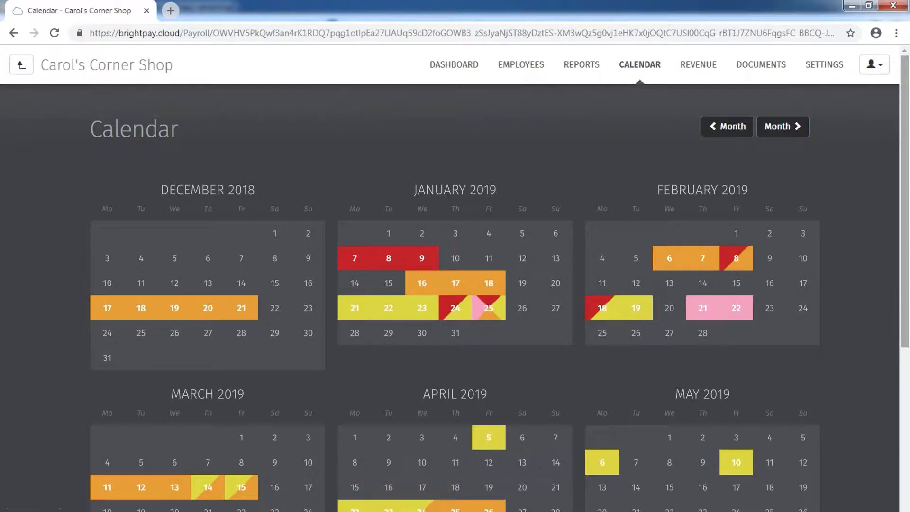
mouse_move(492, 308)
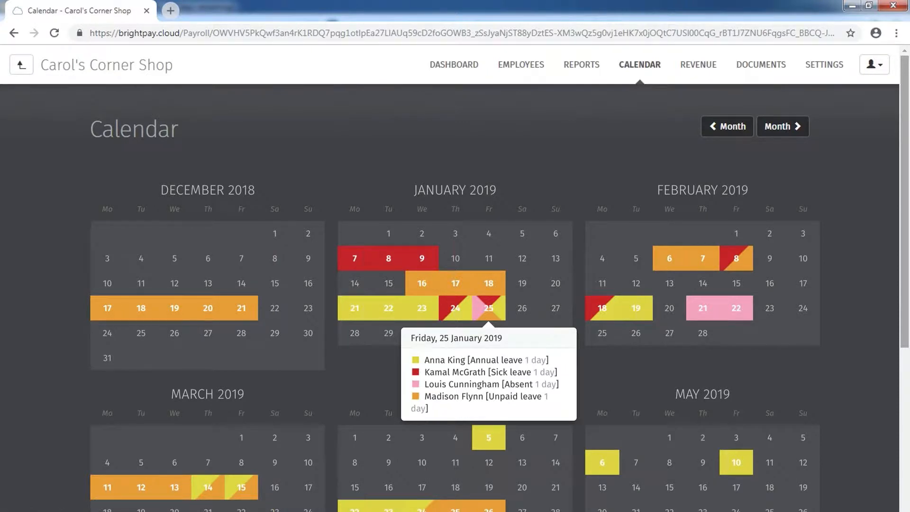
left_click(710, 66)
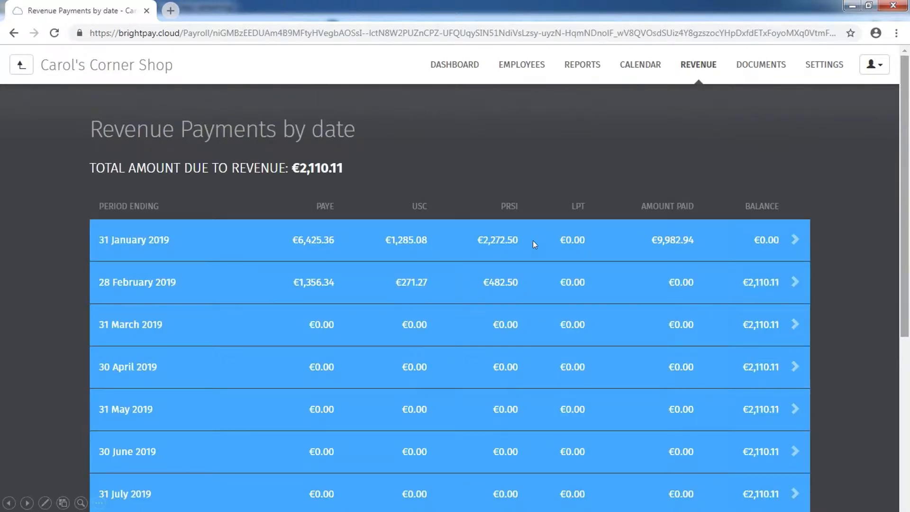
left_click(533, 244)
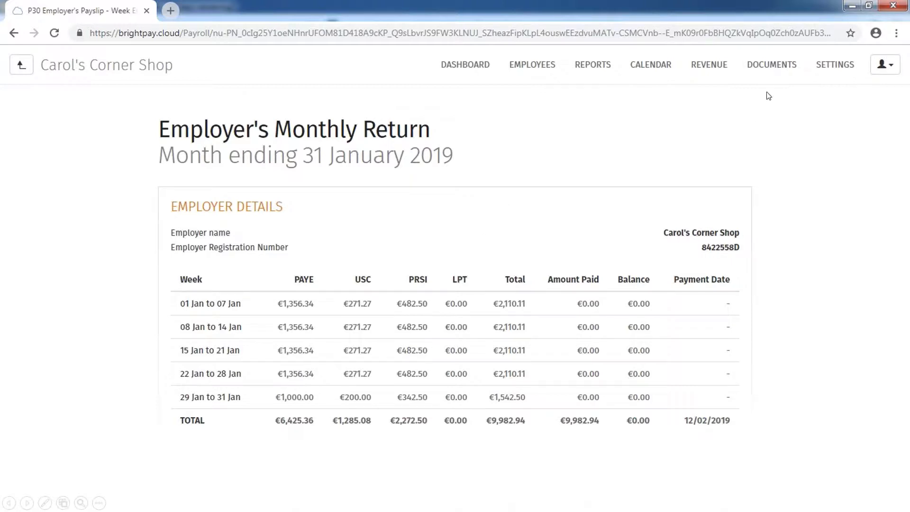
View the company's Documents & Resources page and the Employer Details page in its settings
left_click(790, 67)
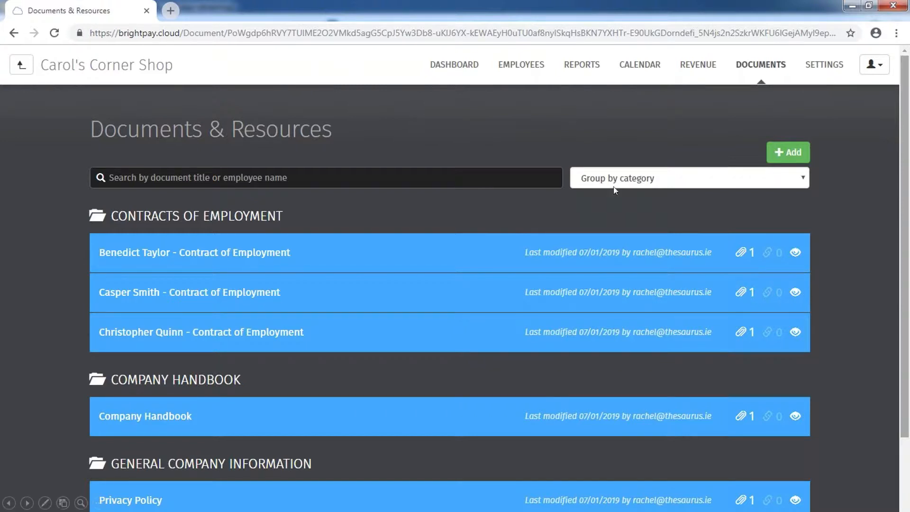
left_click(841, 68)
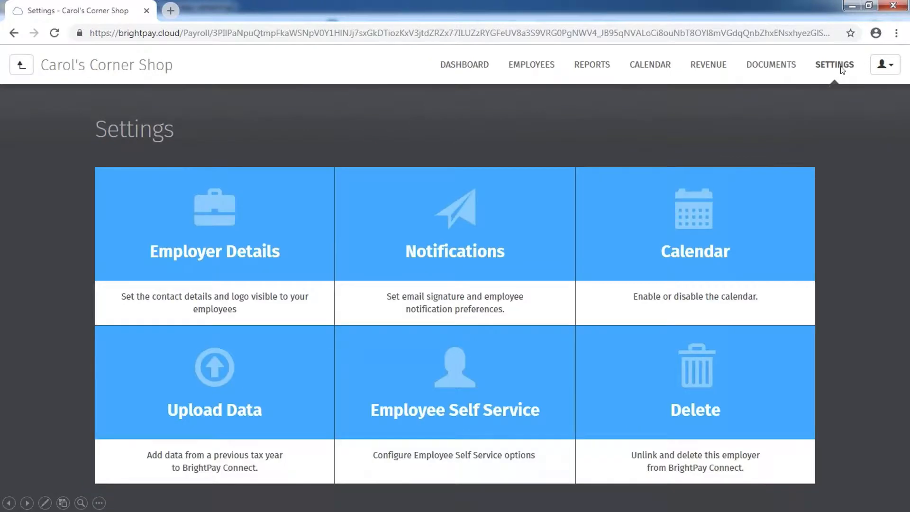
left_click(255, 263)
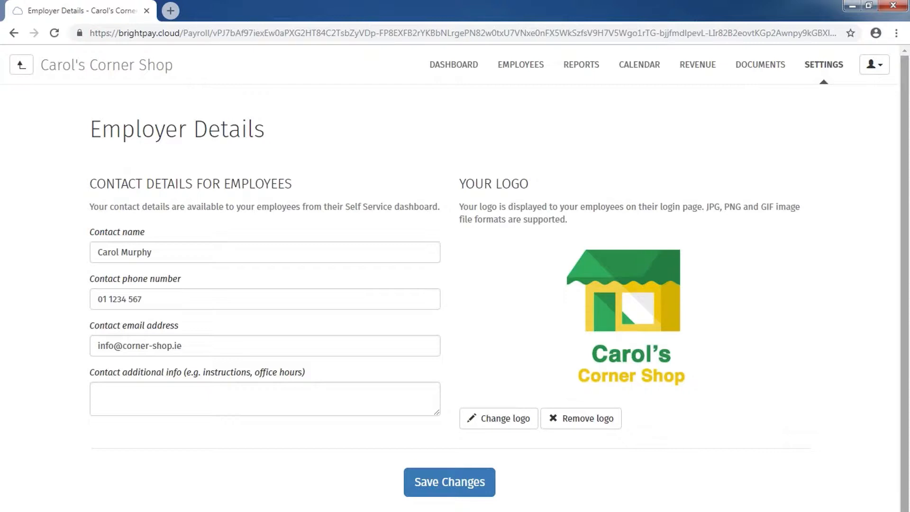
From the bureau's Users page, review the standard user's role, permissions and department access for Carol's Corner Shop, and return to the user list
left_click(839, 107)
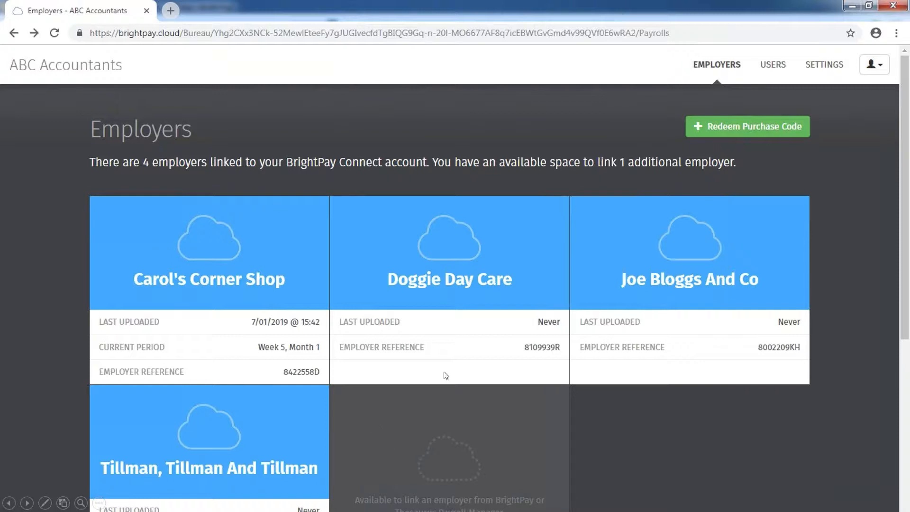
left_click(773, 65)
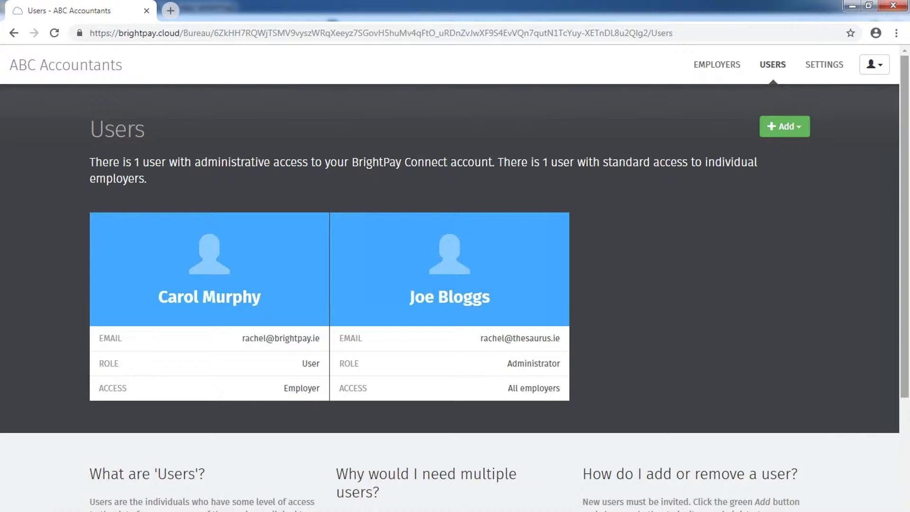
left_click(788, 126)
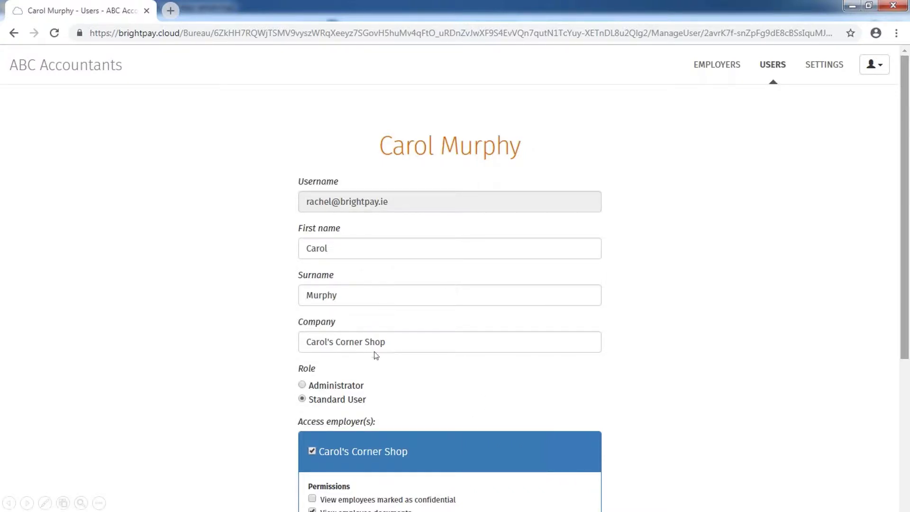
scroll(823, 312, "down", 6)
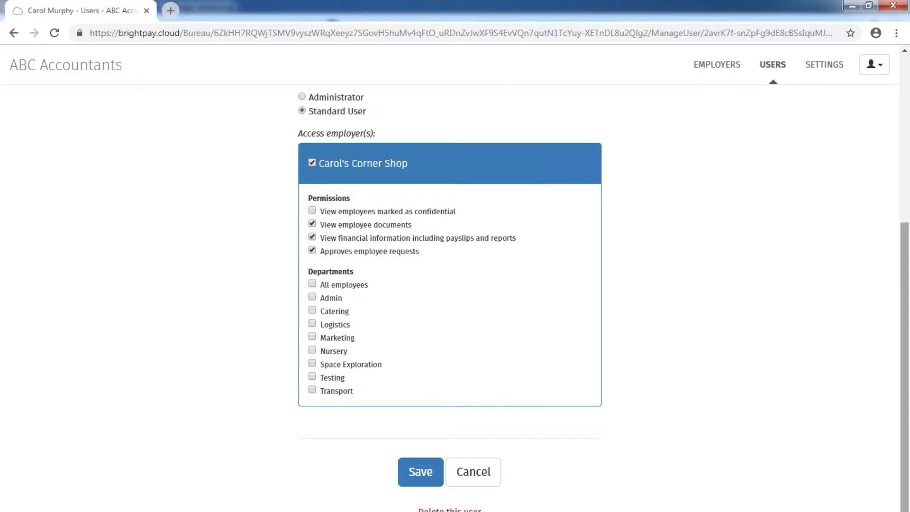
key("Right")
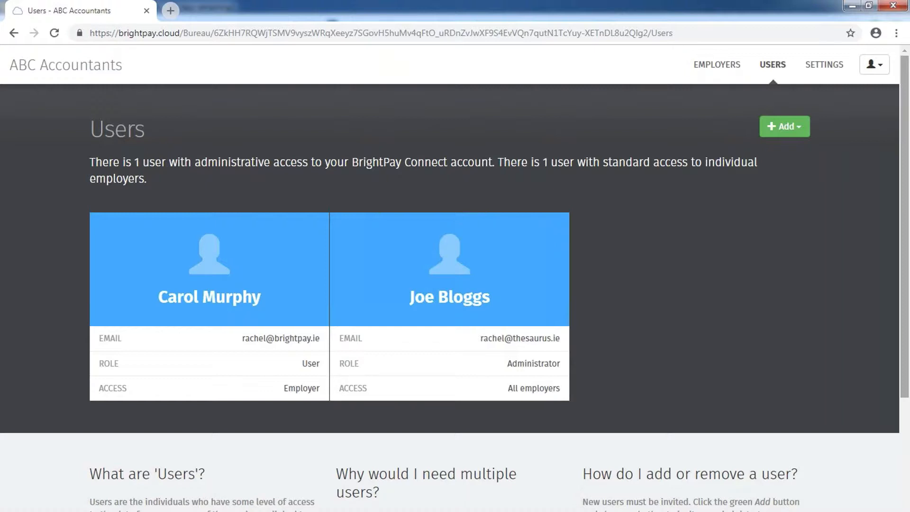
View the bureau settings with the contact details, logo and bureau login address
left_click(514, 304)
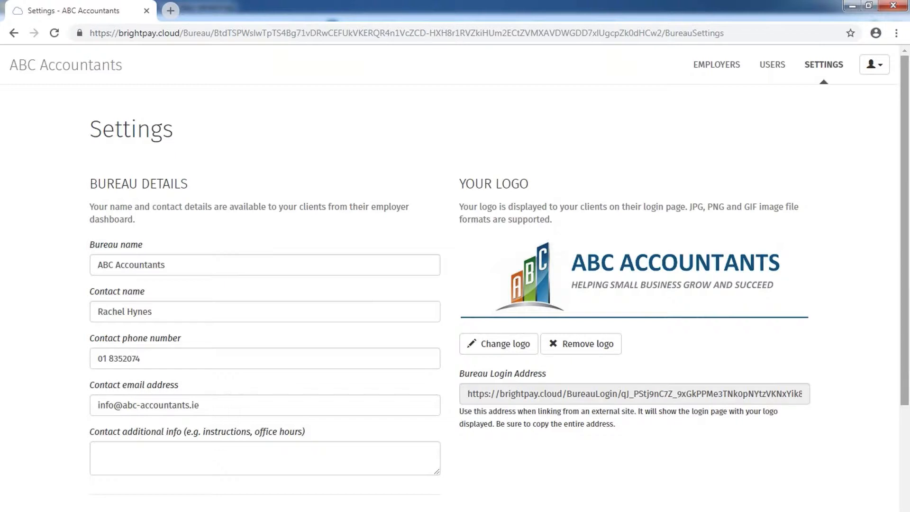
left_click(607, 382)
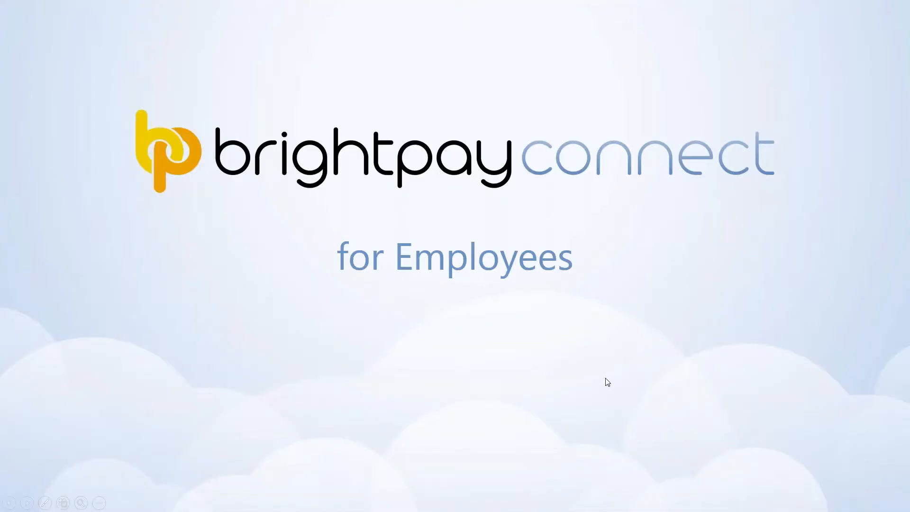
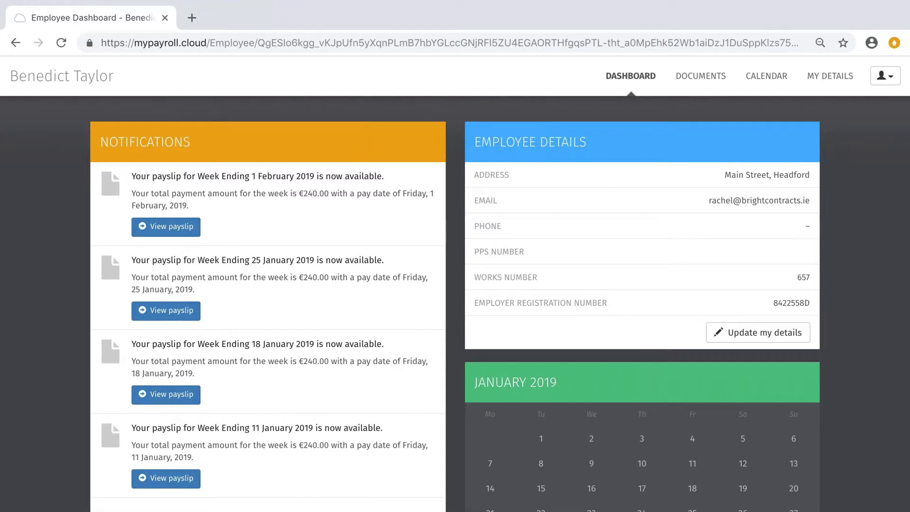
In the employee's self-service documents, view the payslip for week ending 1 February 2019 and the HR Documents & Resources
left_click(724, 77)
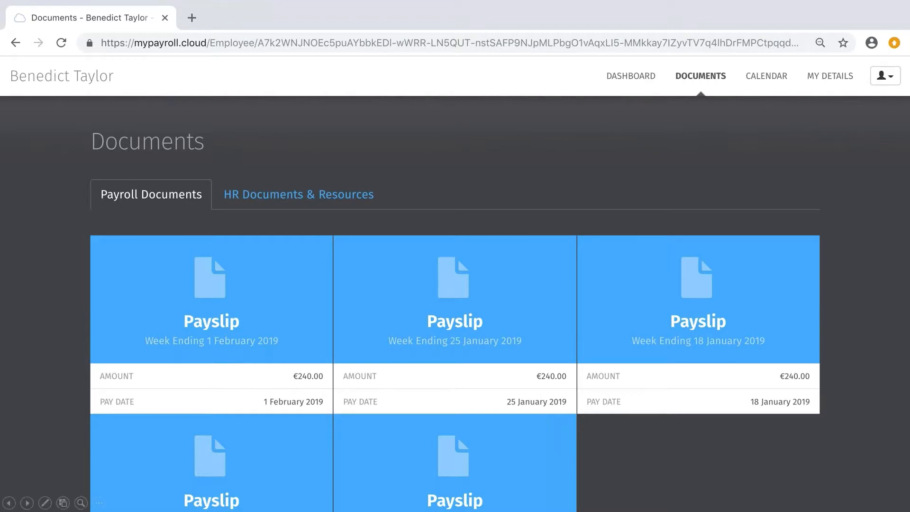
left_click(260, 338)
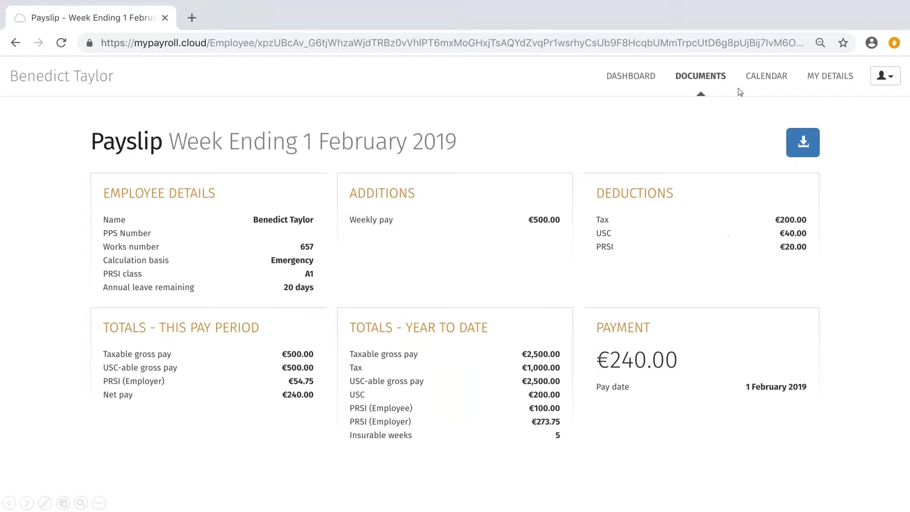
left_click(716, 80)
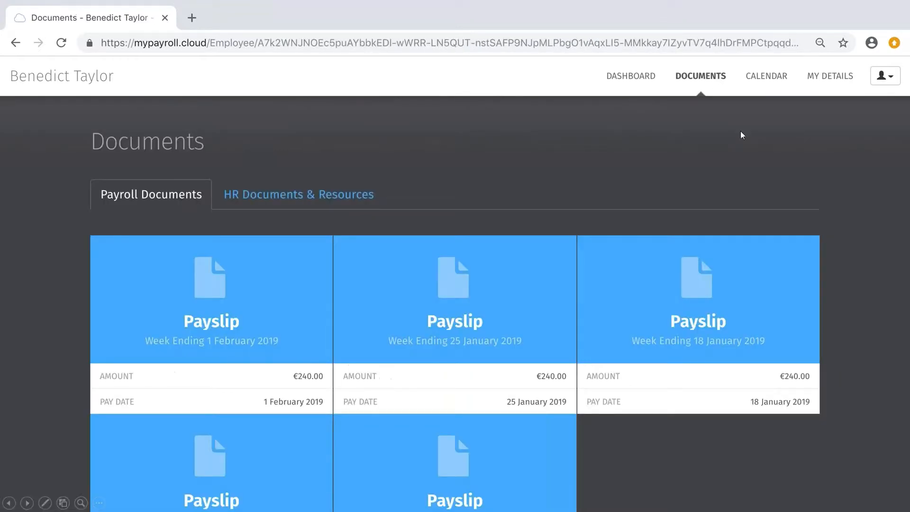
left_click(334, 198)
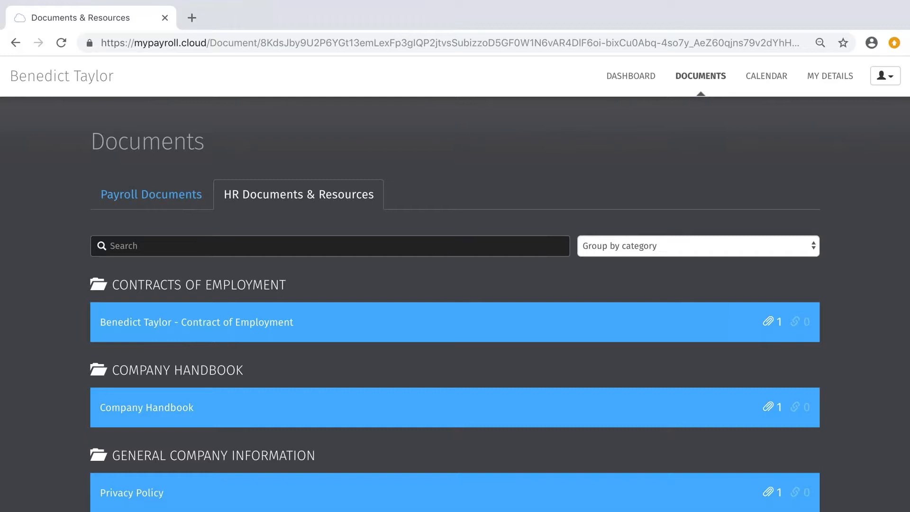
Submit a leave request from the employee calendar for a full day of annual leave on 04/02/2019, and return to the calendar
left_click(768, 76)
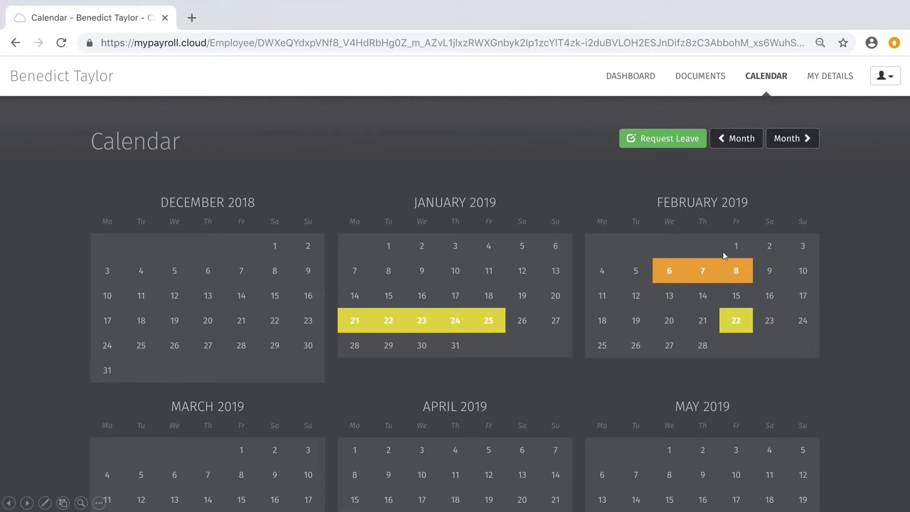
left_click(692, 140)
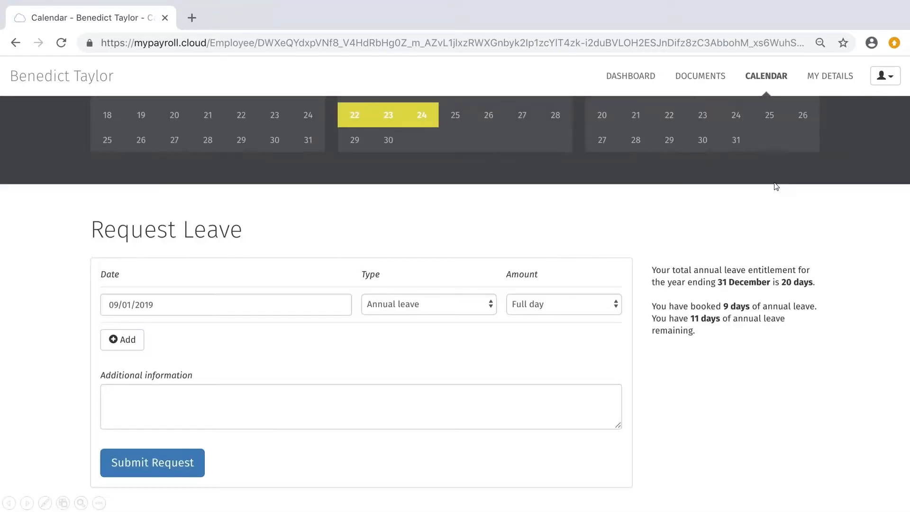
left_click(215, 308)
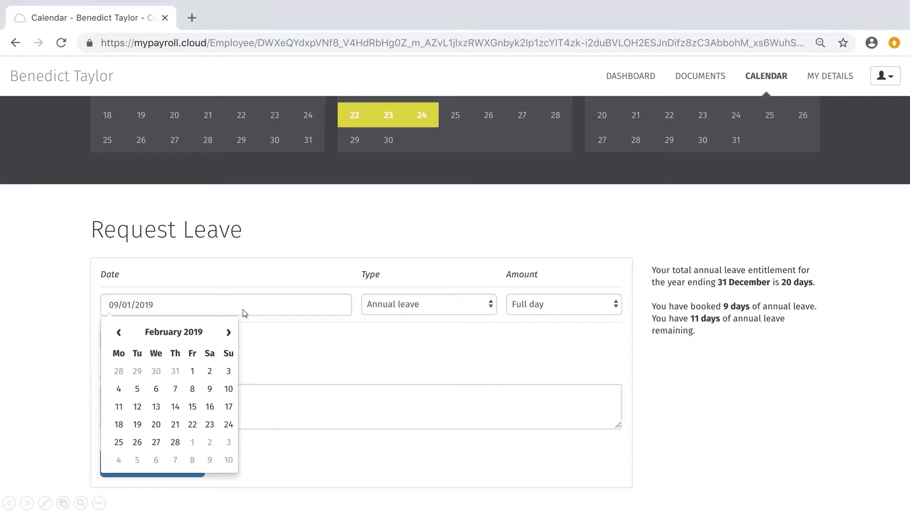
left_click(119, 391)
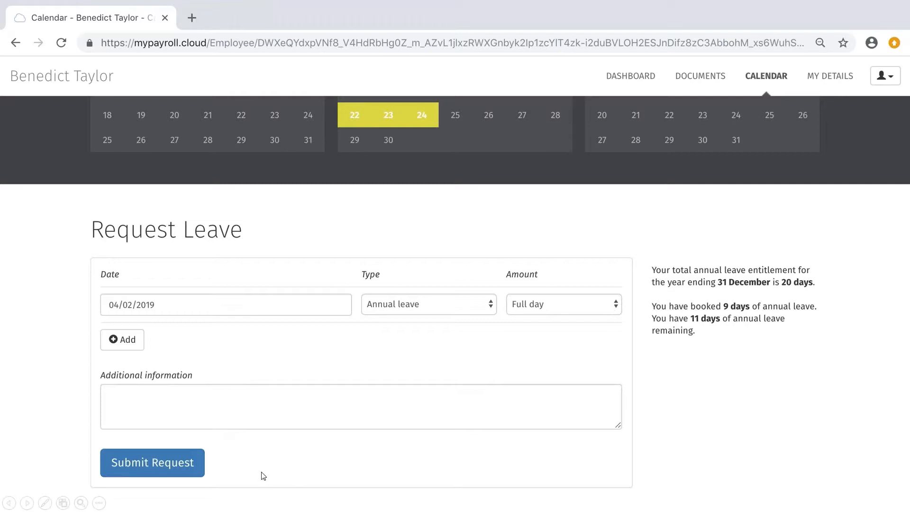
left_click(178, 464)
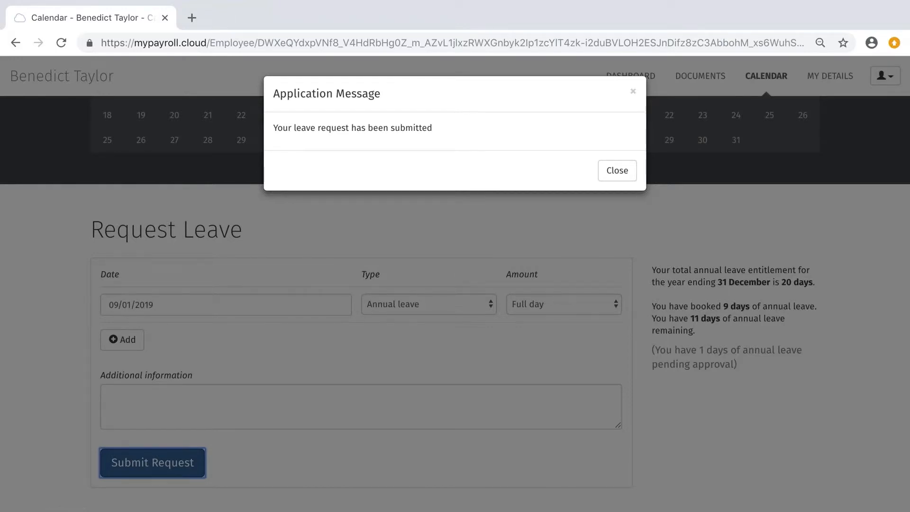
left_click(531, 357)
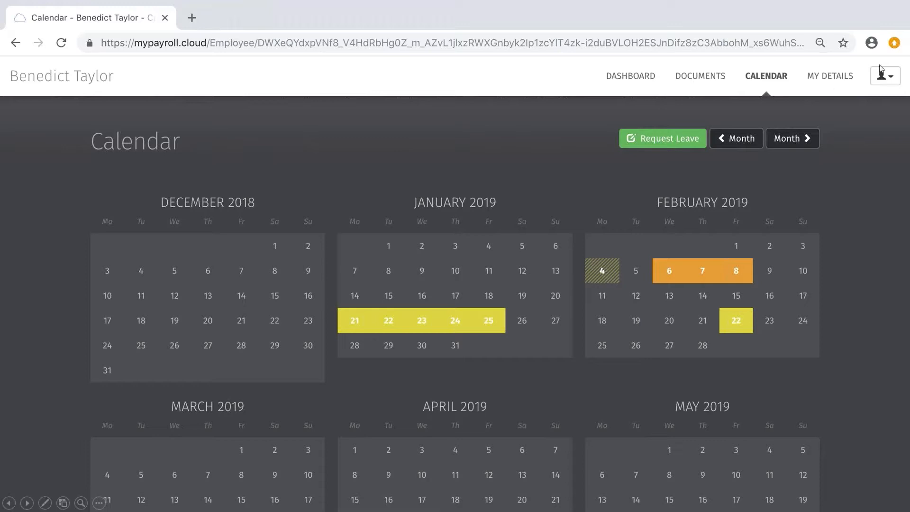
Approve the employee's leave request for 04-02-2019 from the employer dashboard and check that date in the company calendar
left_click(843, 78)
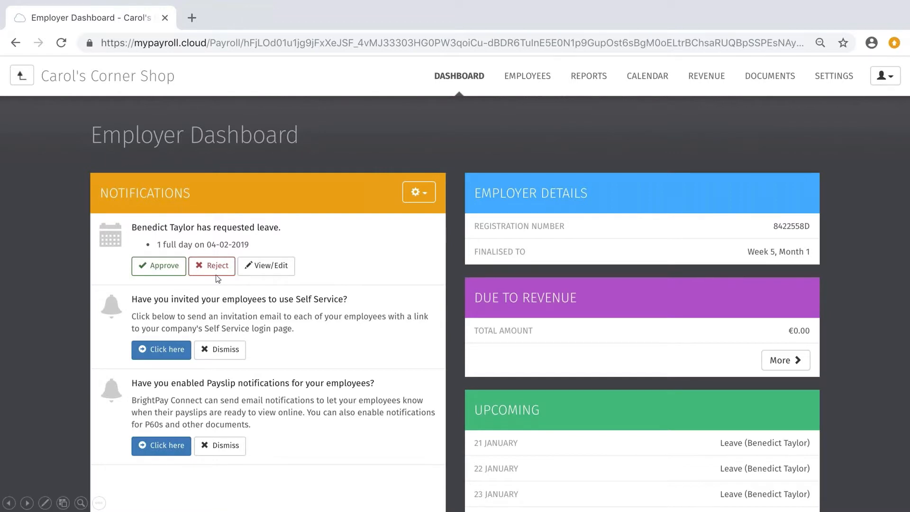
left_click(167, 269)
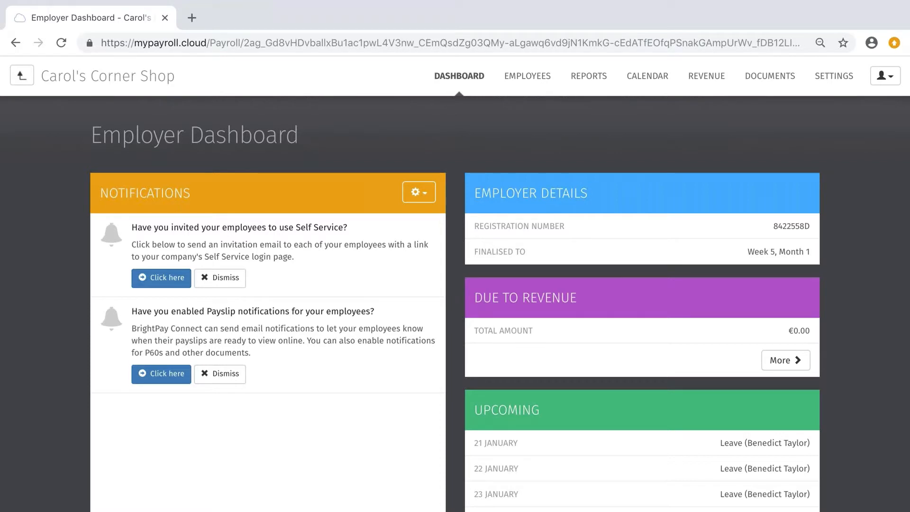
left_click(561, 154)
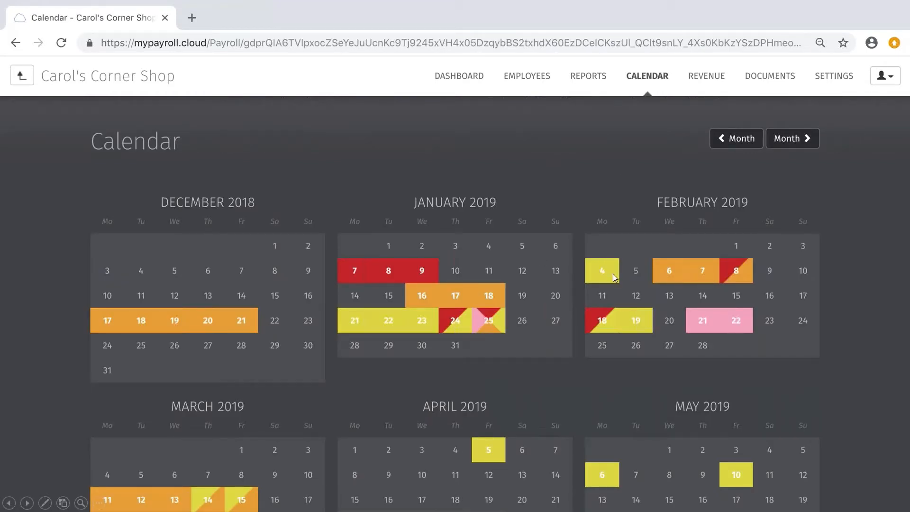
View the BrightPay Connect account sign-up form
left_click(629, 187)
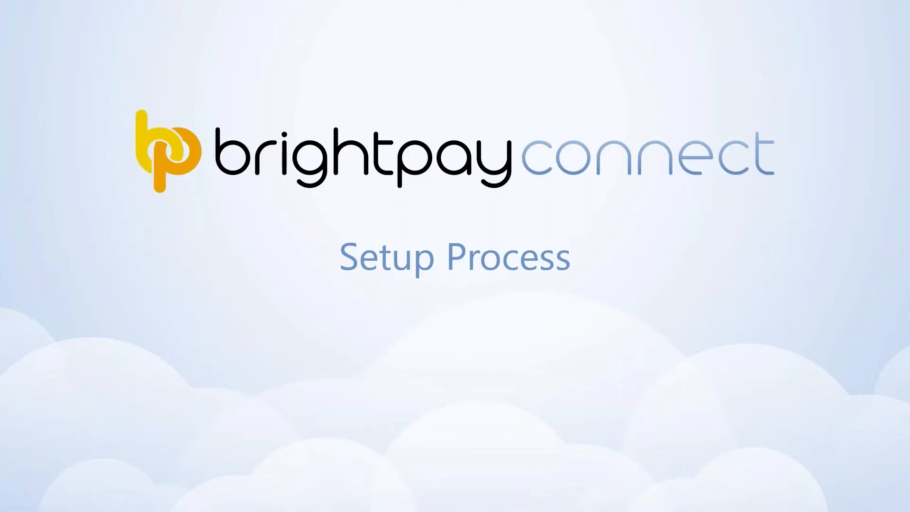
left_click(699, 243)
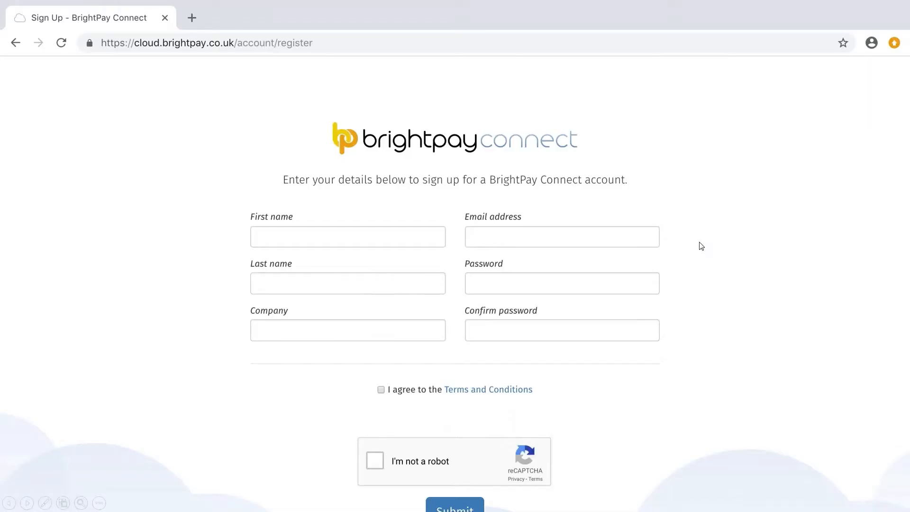
left_click(384, 241)
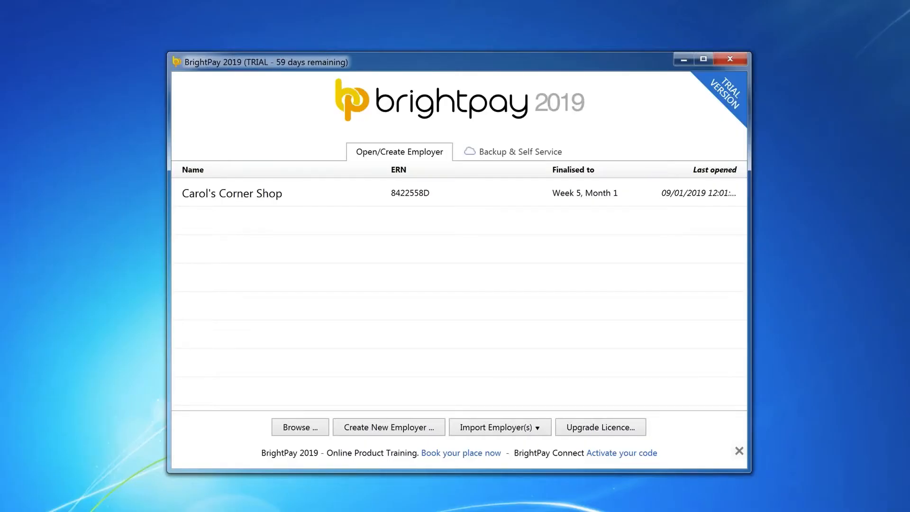
Switch to BrightPay 2019, open Carol's Corner Shop, and sign in to BrightPay Connect with the account email address and password
left_click(524, 155)
double_click(299, 198)
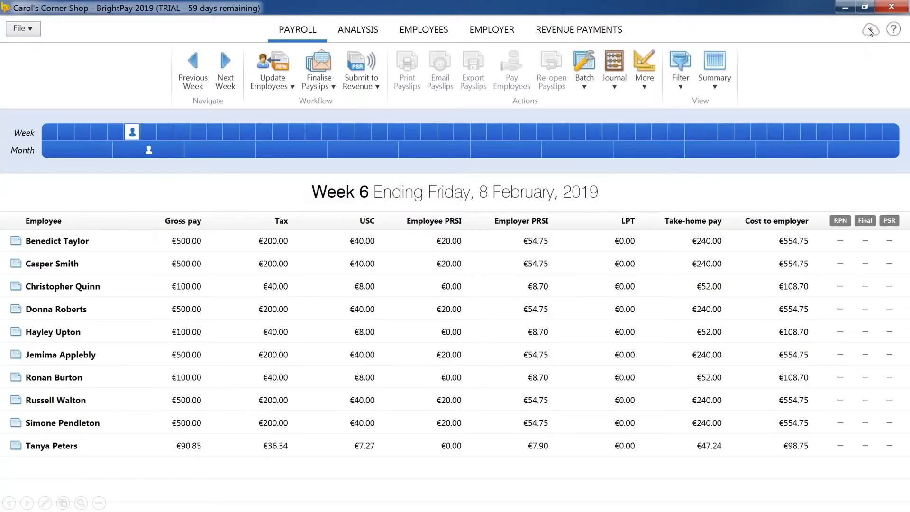
left_click(871, 30)
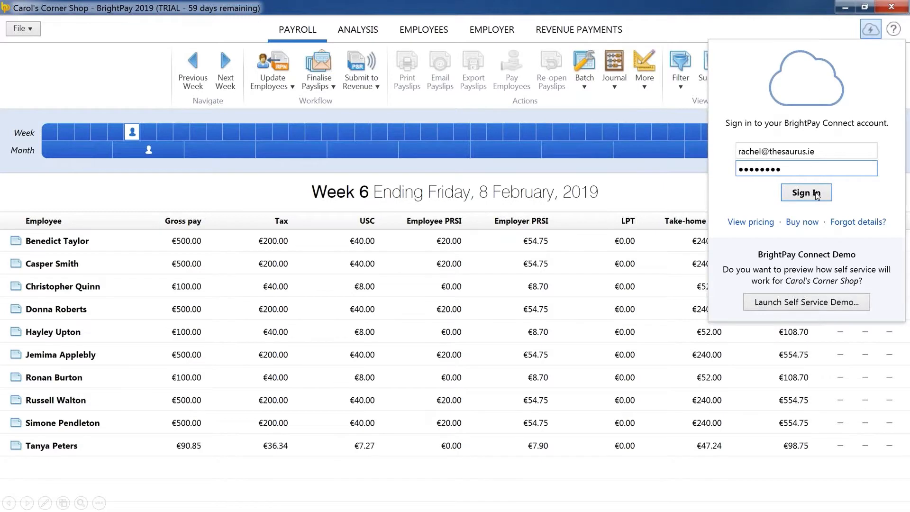
left_click(806, 193)
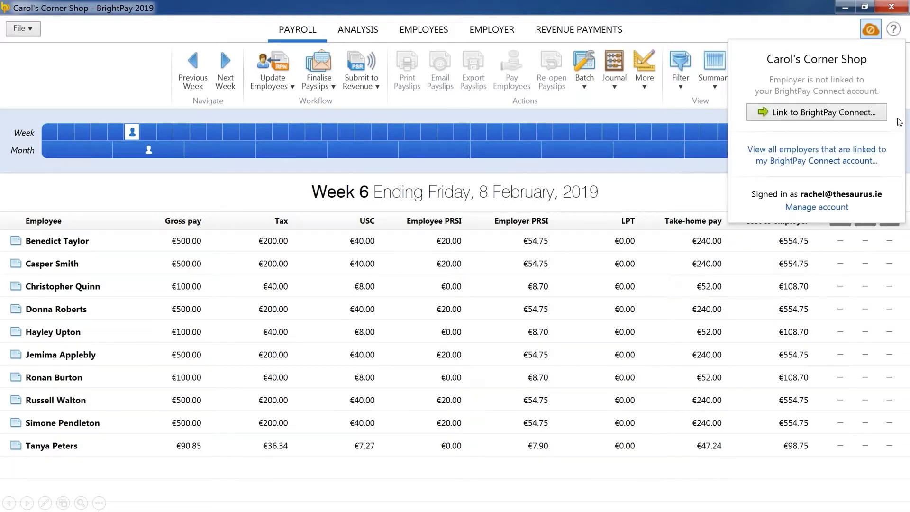
Start linking Carol's Corner Shop to the BrightPay Connect account, with finalised payslips available on the pay date from 08:00
left_click(821, 114)
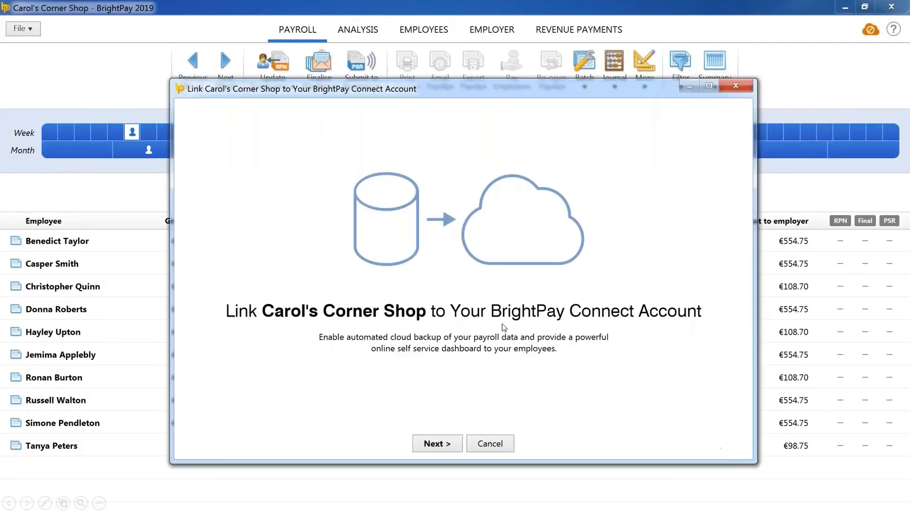
left_click(437, 444)
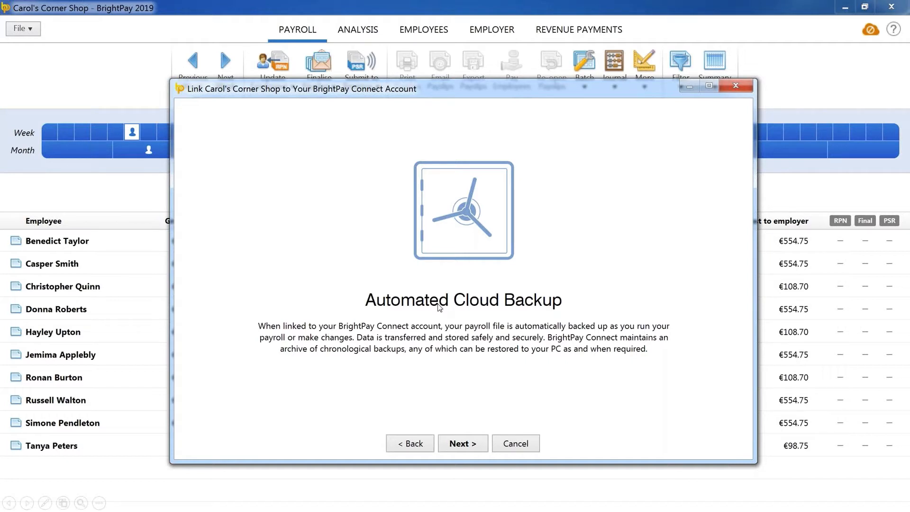
left_click(463, 450)
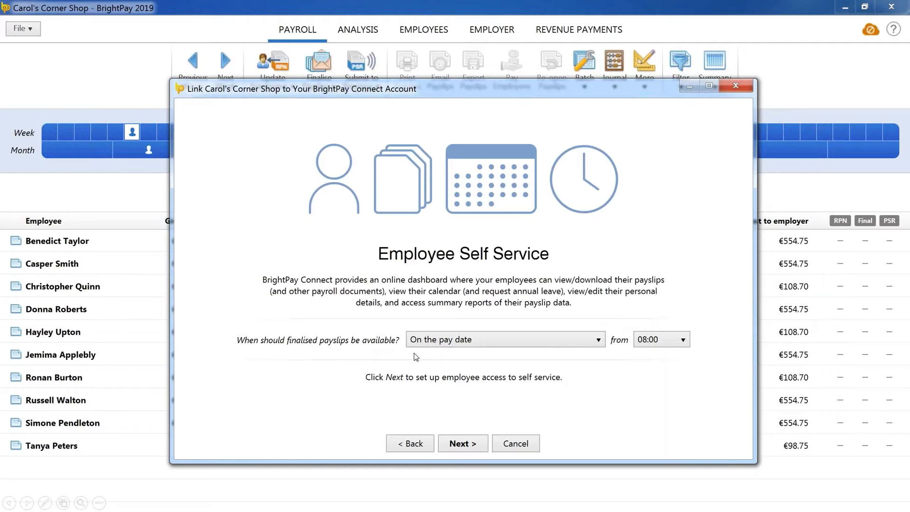
left_click(496, 339)
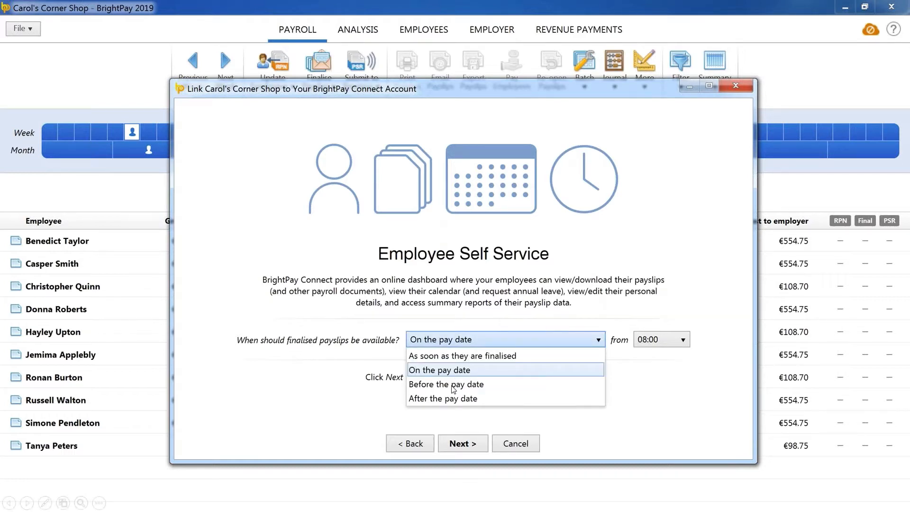
left_click(467, 373)
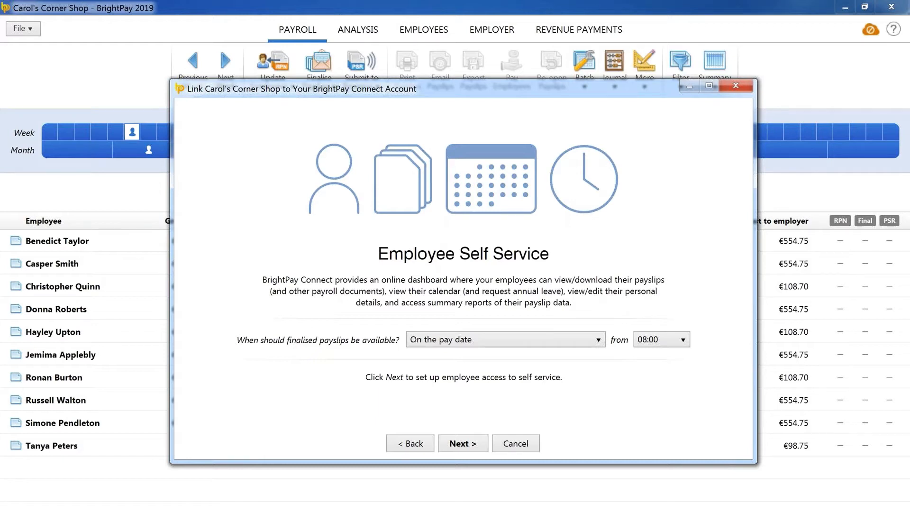
Accept self service access for all listed employees, link the employer to BrightPay Connect, and close the linking wizard
left_click(457, 444)
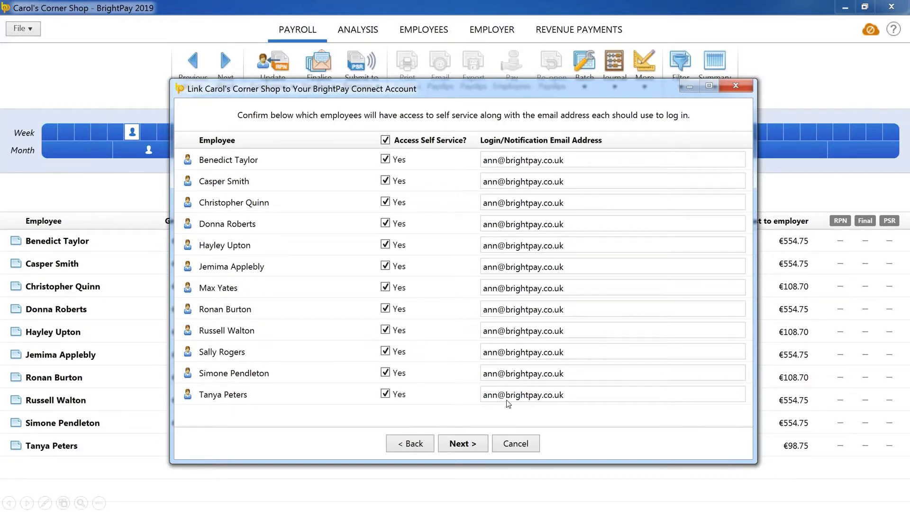
left_click(469, 445)
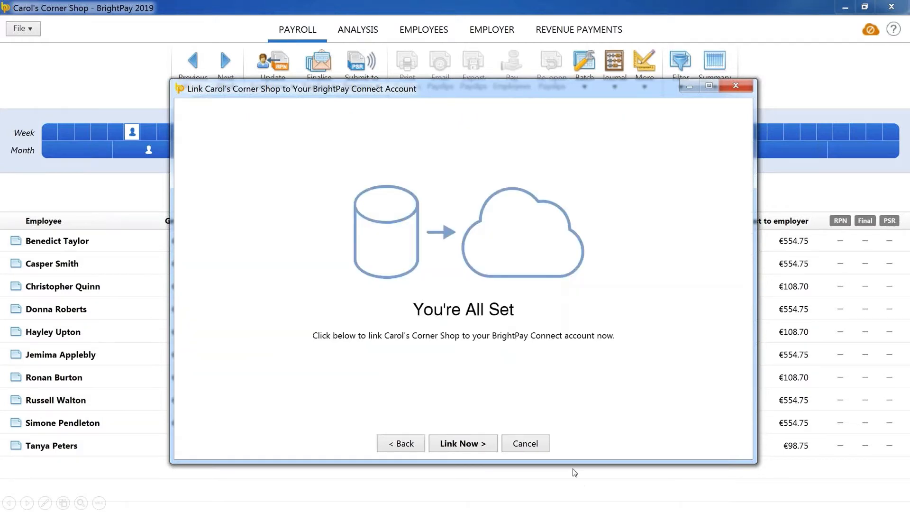
left_click(455, 445)
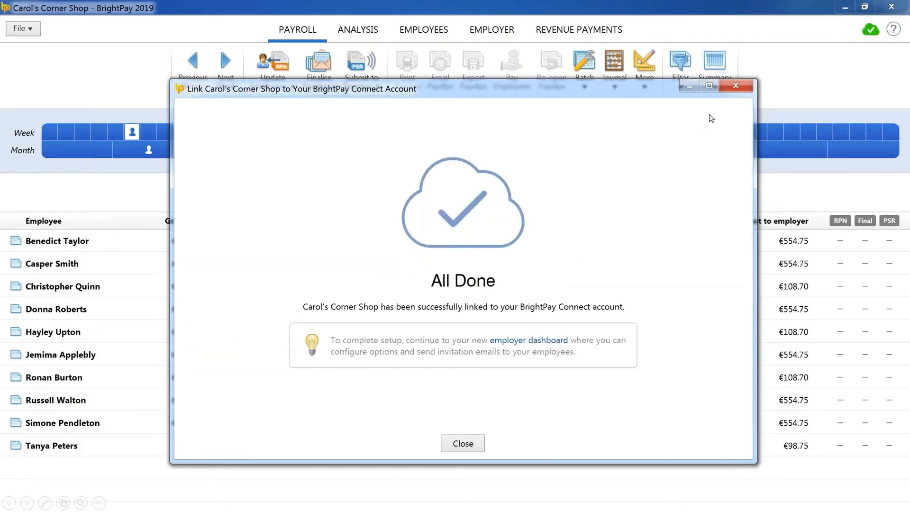
left_click(734, 87)
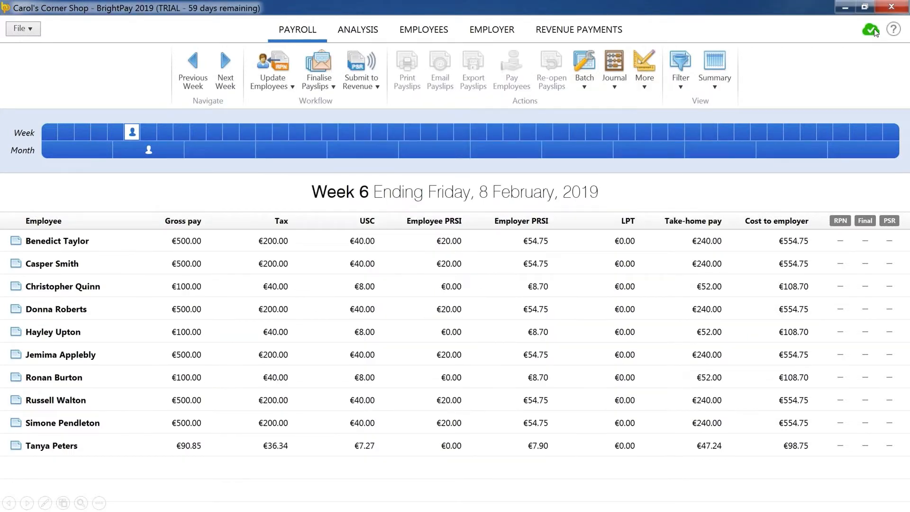
Review the employee access and payslip availability settings in the Employee Self Service options, and close them without changes
left_click(871, 30)
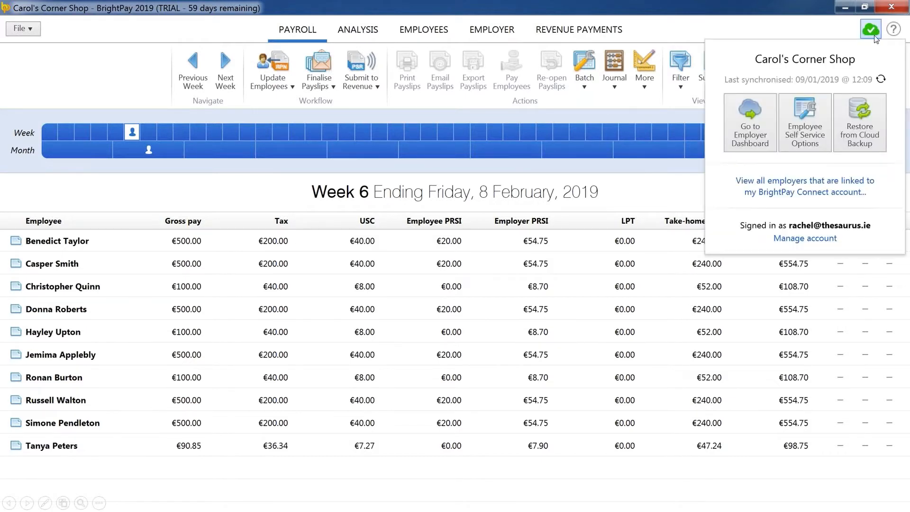
left_click(808, 124)
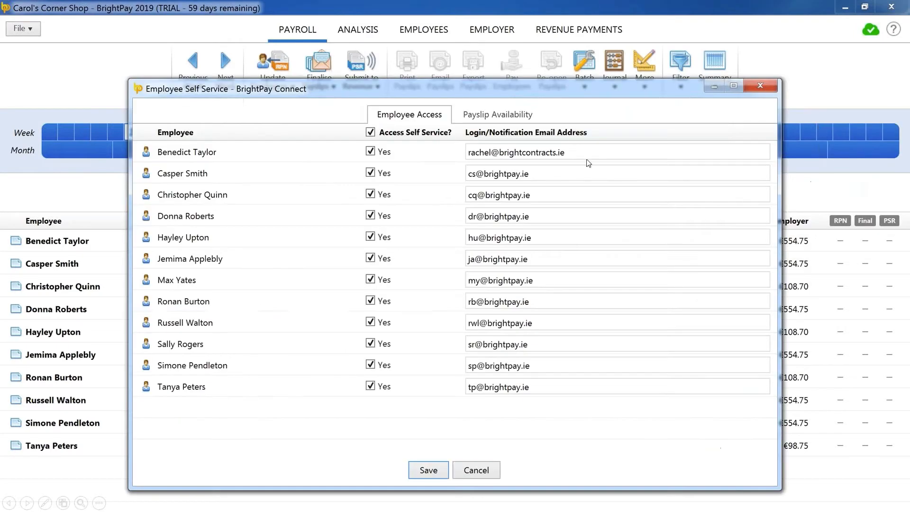
left_click(485, 116)
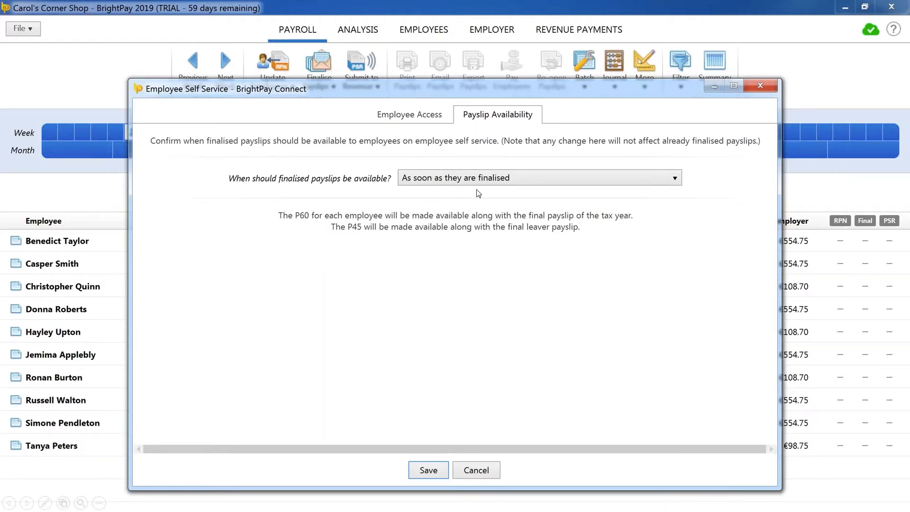
left_click(762, 86)
View the list of cloud backups available for Carol's Corner Shop and close it
left_click(870, 29)
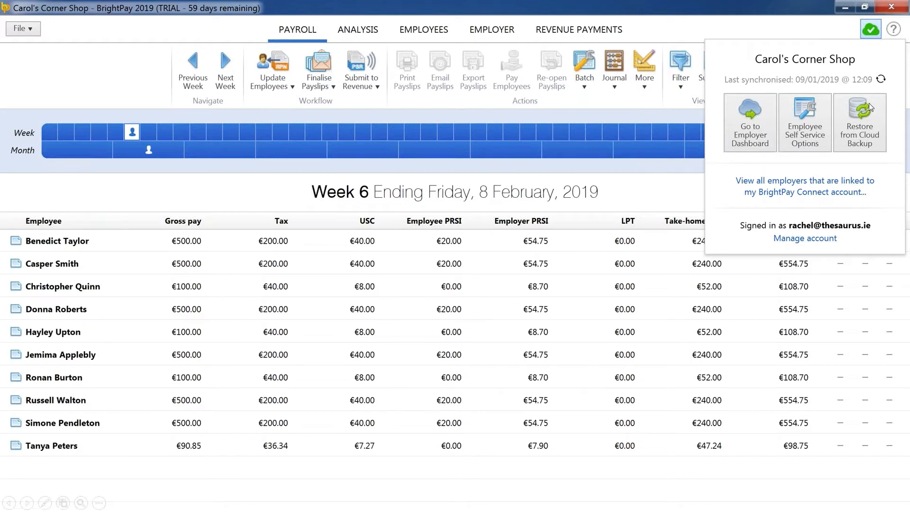
left_click(859, 113)
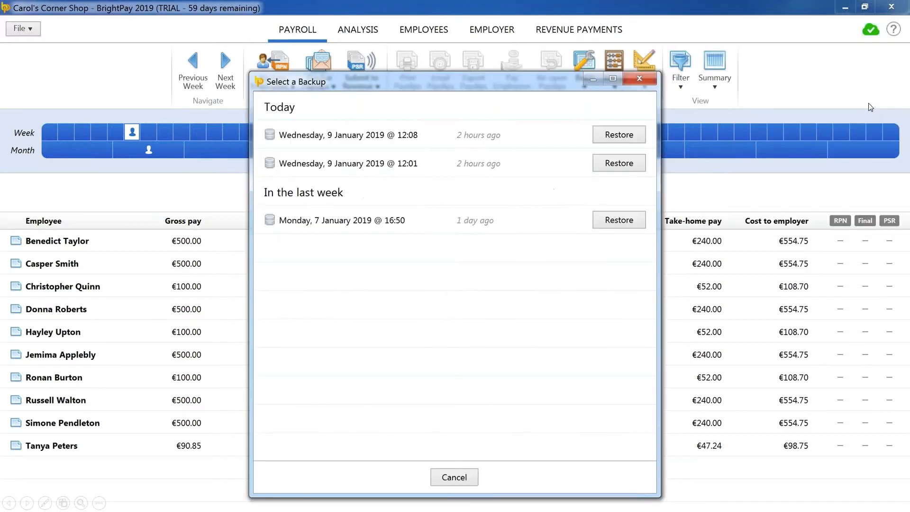
left_click(730, 90)
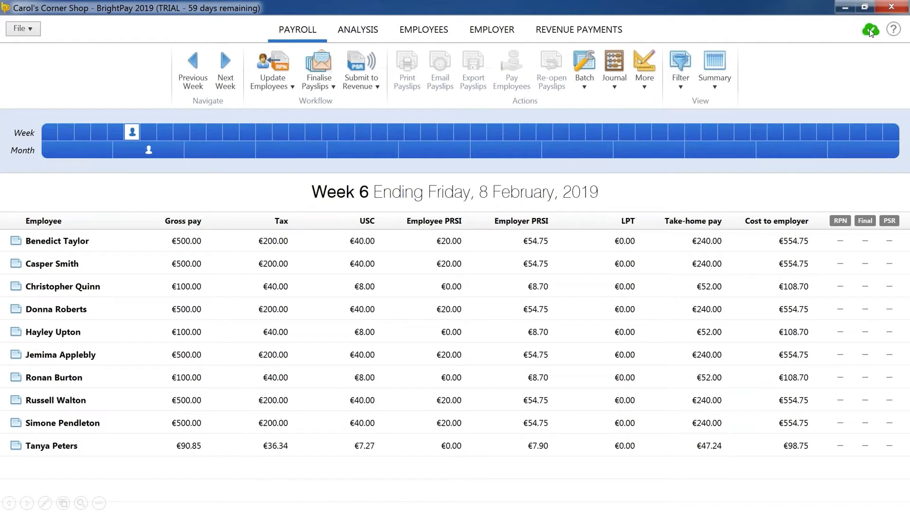
Go to the online employer dashboard and send the self service invitation emails to the selected employees
left_click(871, 31)
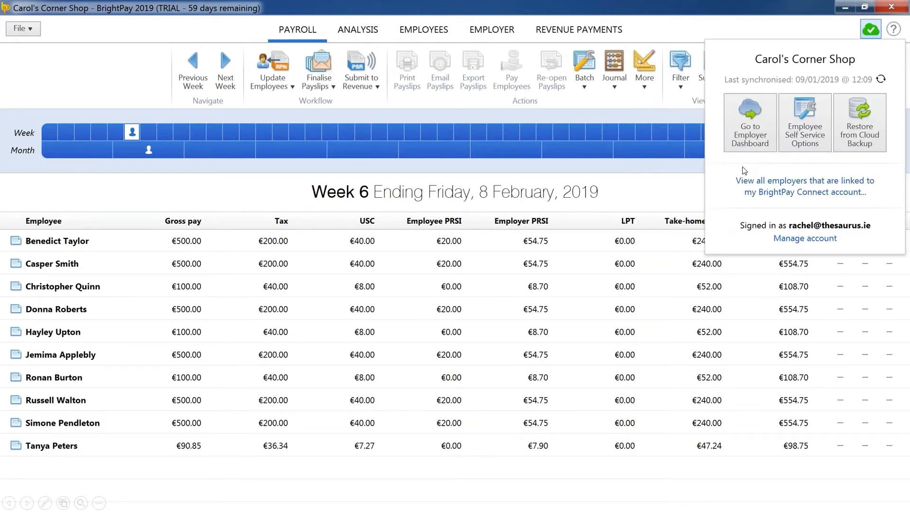
left_click(747, 135)
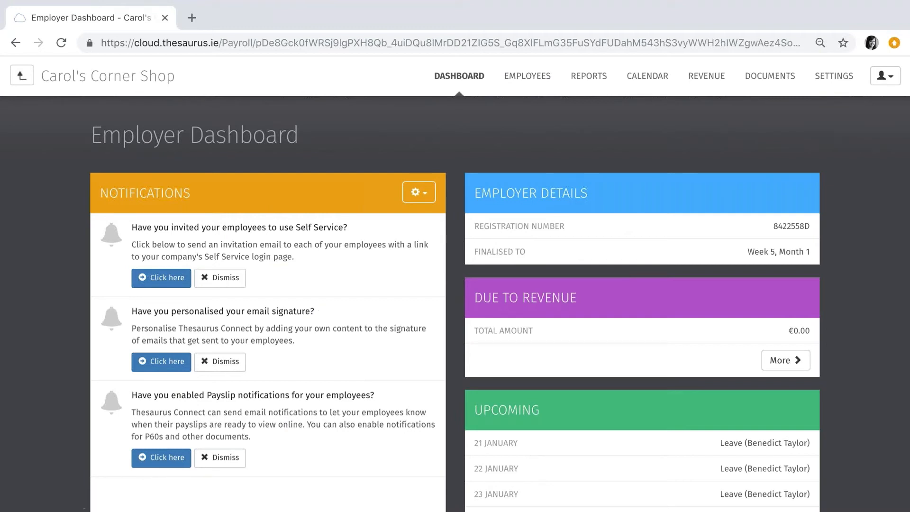
left_click(163, 277)
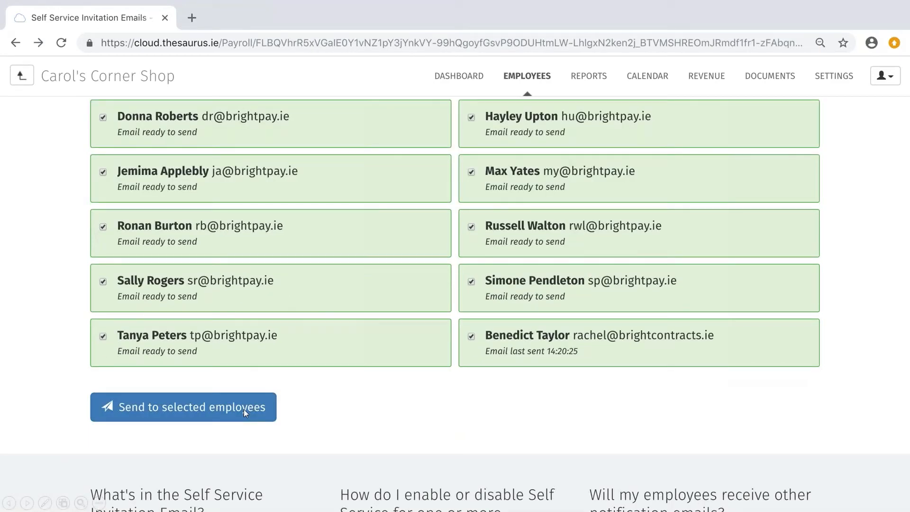
left_click(244, 409)
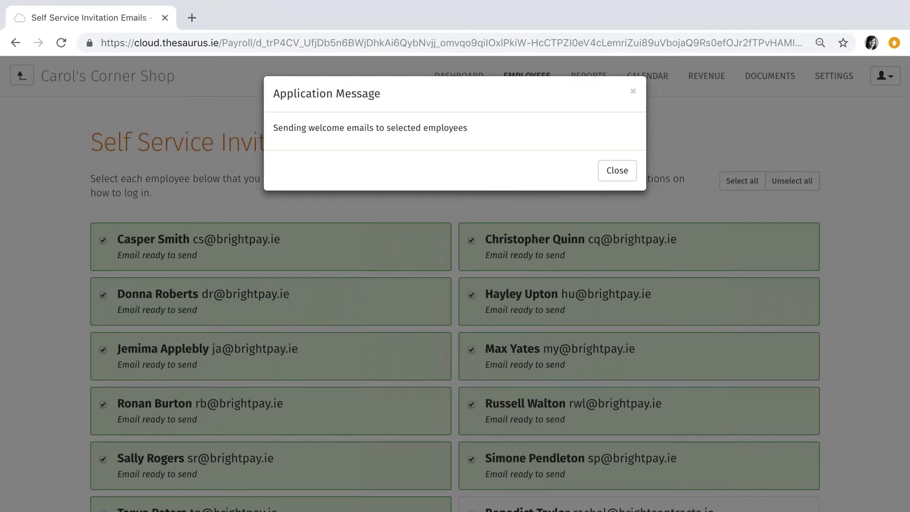
left_click(629, 172)
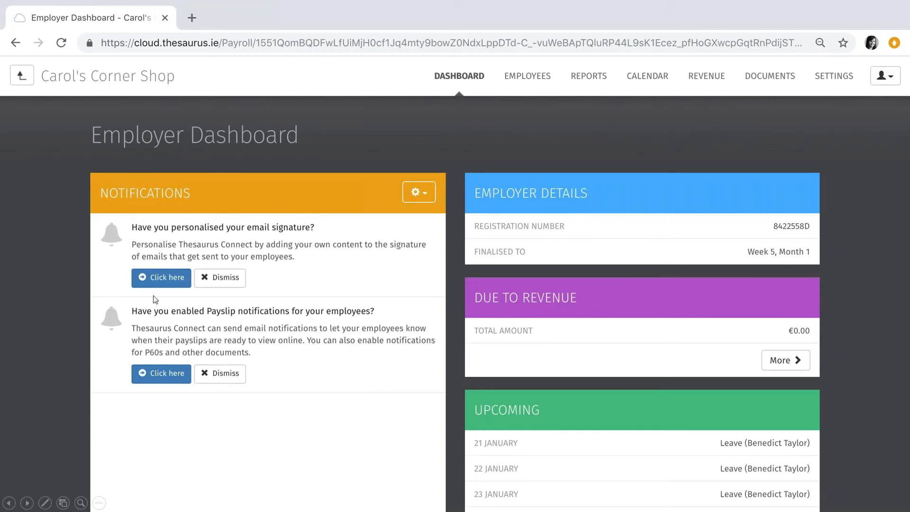
Enable payslip notification emails, enter an email signature with the sender's full name and Carol's Corner Shop, and save the notification settings
left_click(166, 278)
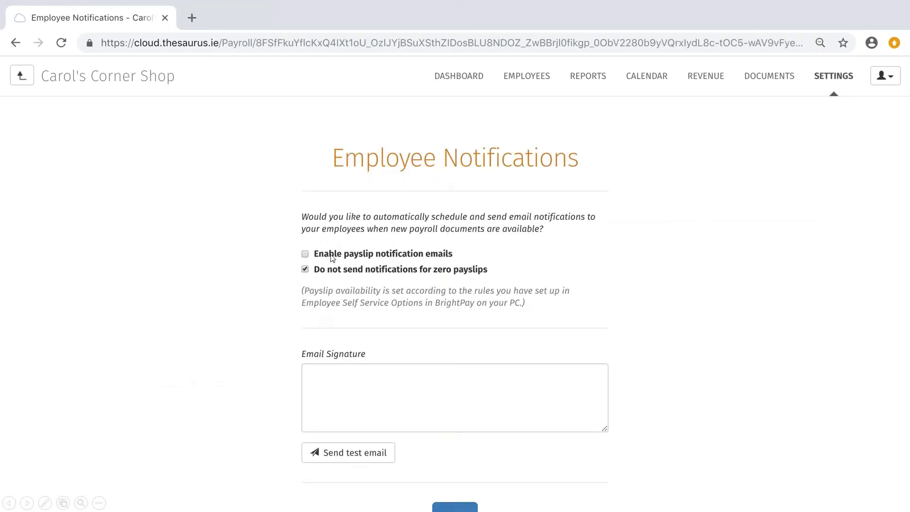
left_click(305, 254)
left_click(354, 385)
type("Carol Murphy Carol's Corner Shop")
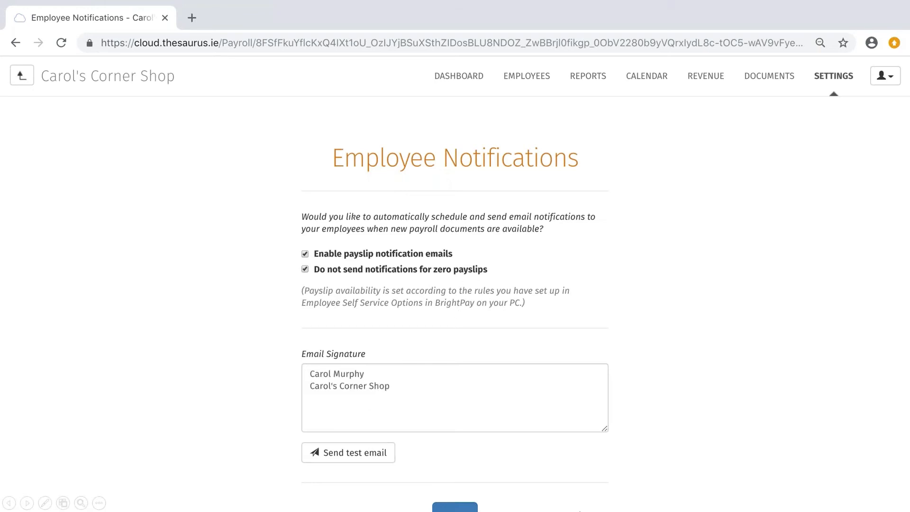
left_click(447, 508)
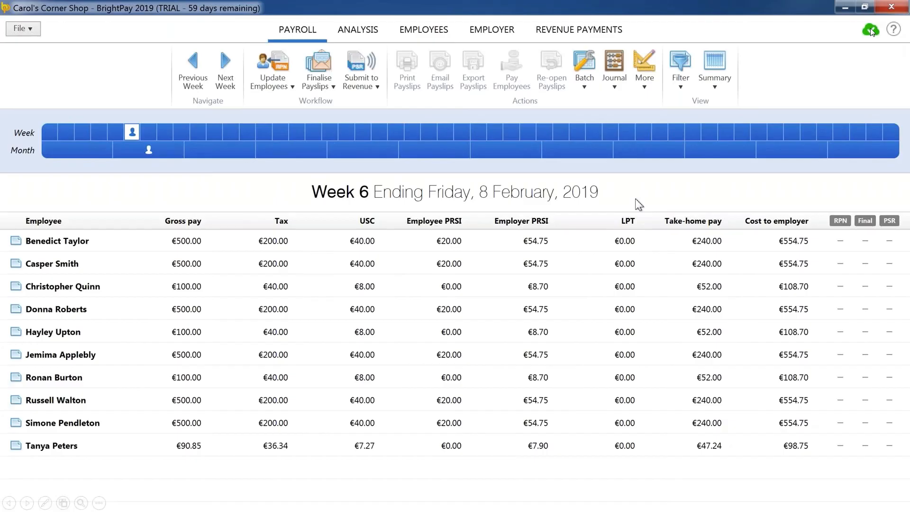
Switch to BrightPay 2019 and try to restore the cloud backup from Wednesday, 9 January 2019 @ 12:08
left_click(871, 30)
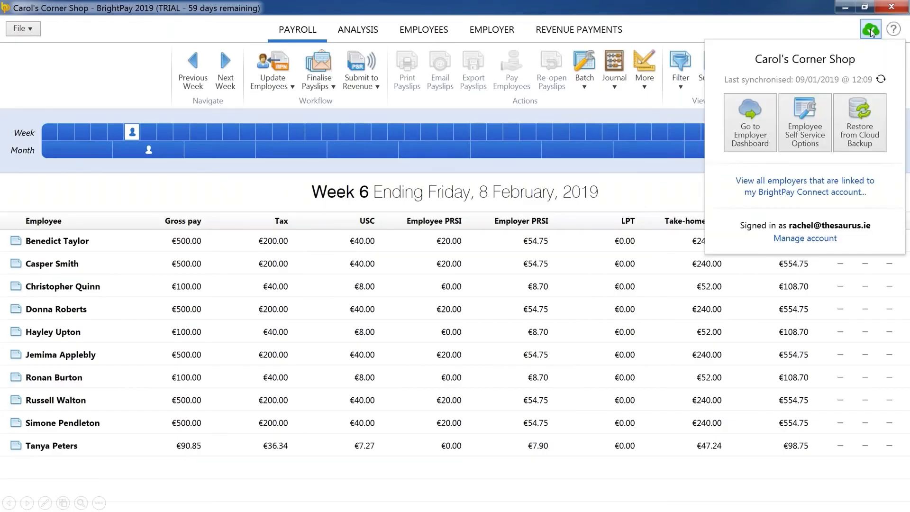
left_click(860, 113)
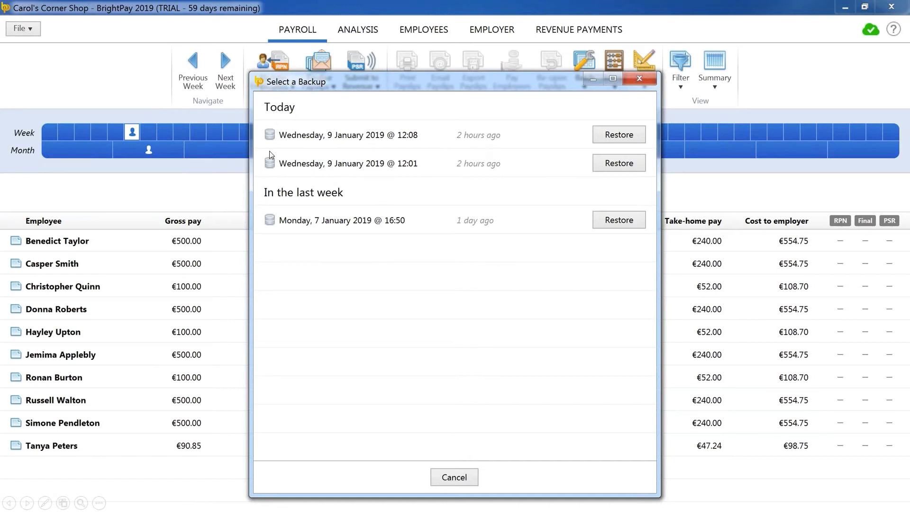
left_click(630, 136)
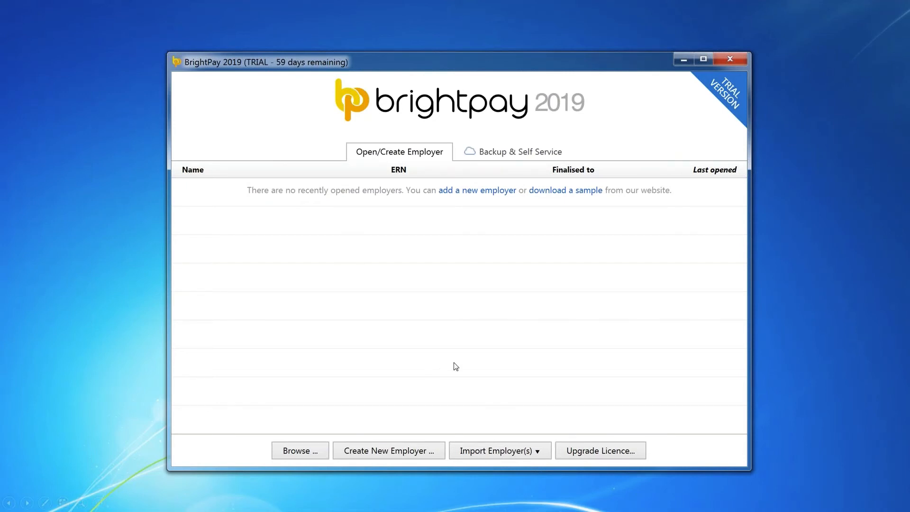
Restore and open the Carol's Corner Shop cloud backup from Wednesday, 9 January 2019 @ 12:01, and close the employer file
left_click(522, 158)
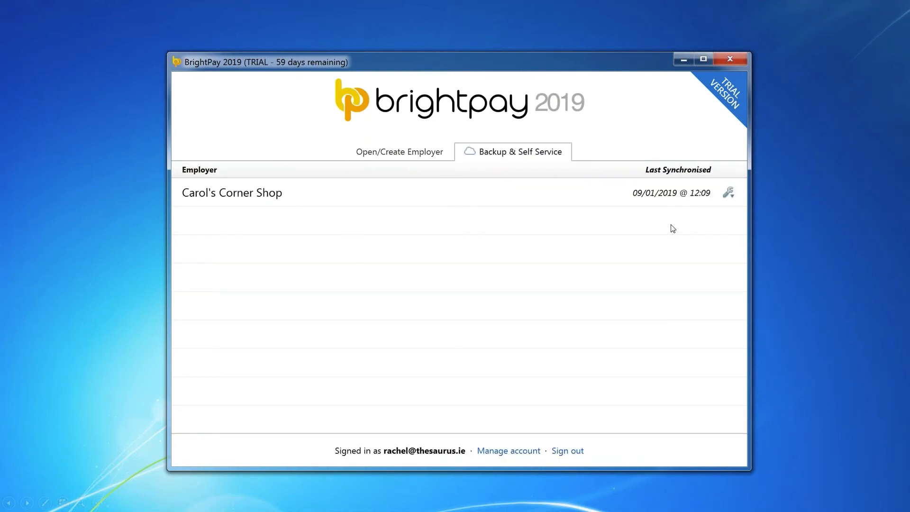
left_click(294, 196)
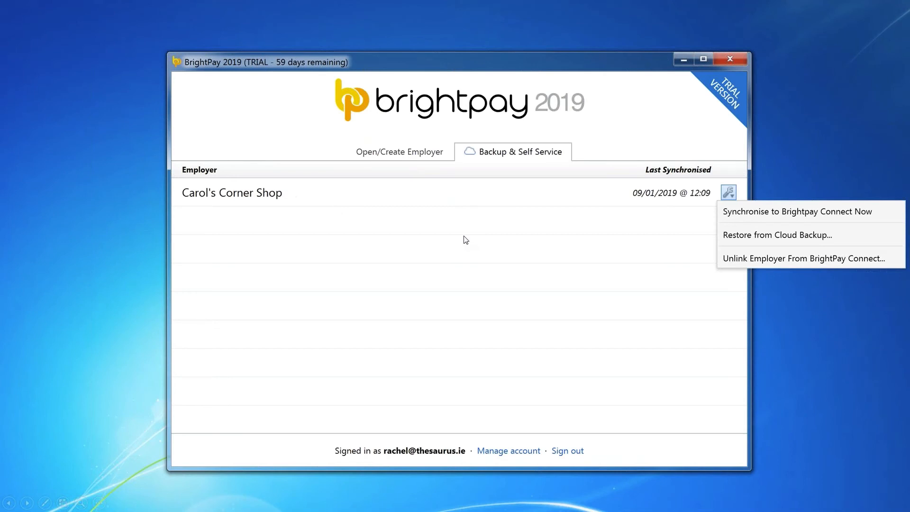
left_click(743, 235)
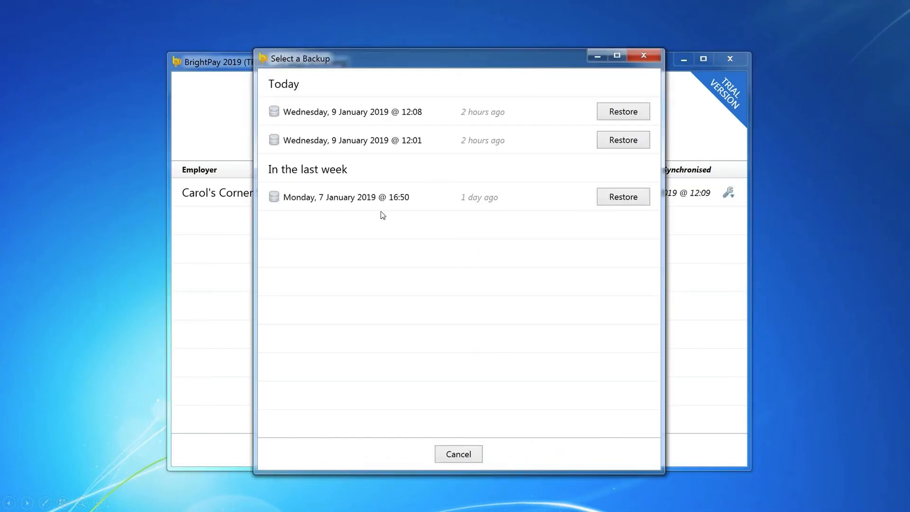
left_click(625, 140)
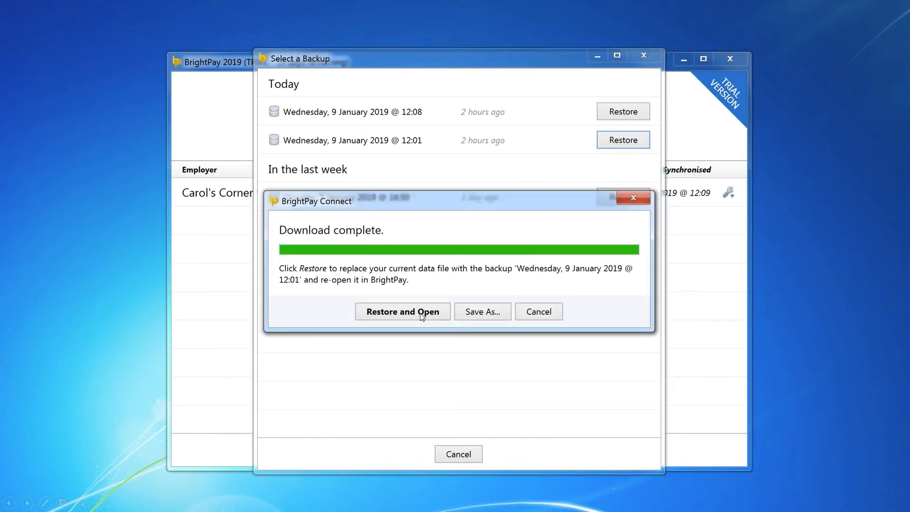
left_click(403, 312)
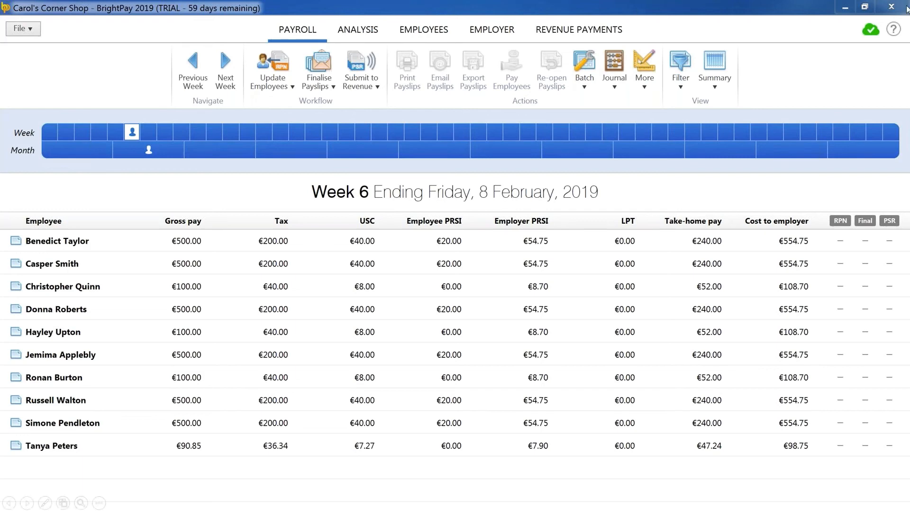
left_click(892, 7)
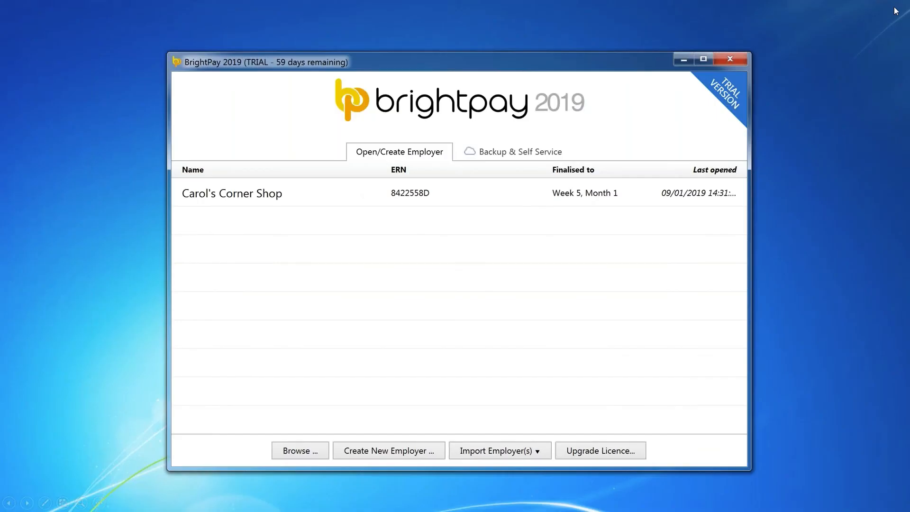